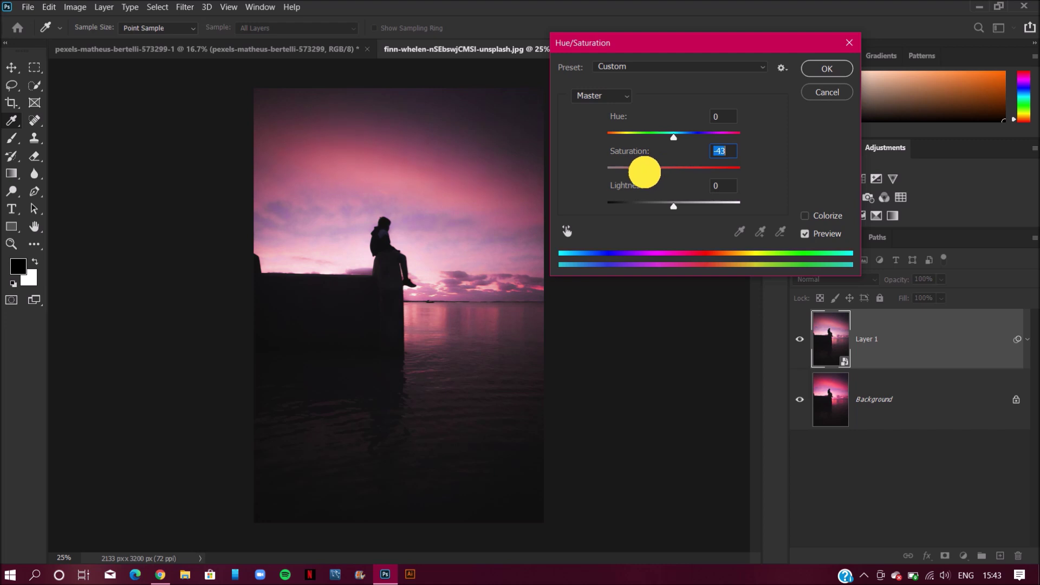
Step: Confirm the Hue/Saturation smart filter that lowers Layer 1's saturation, then show the Filter menu
click(822, 71)
click(188, 7)
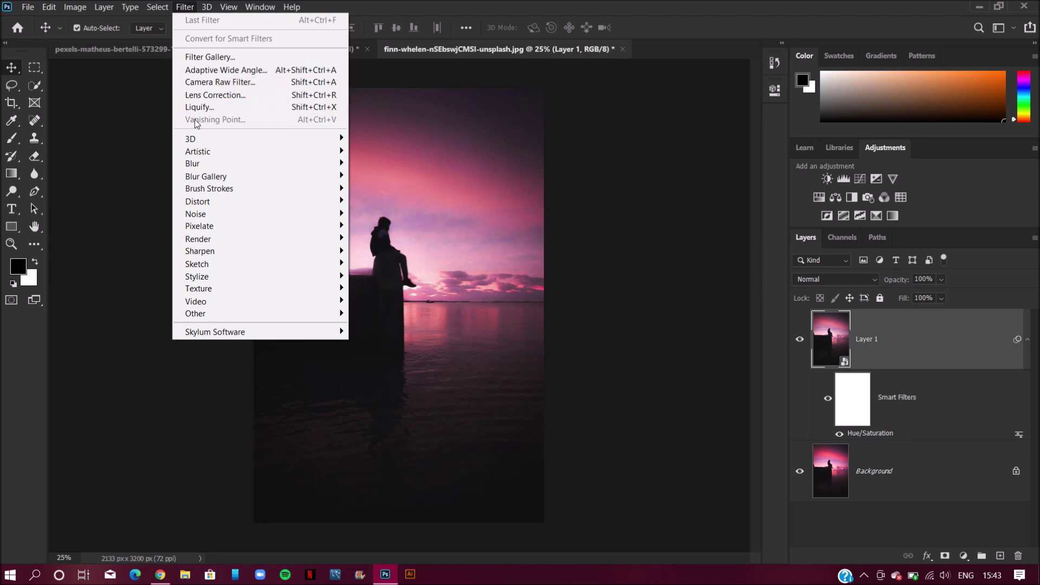
Step: Open the Camera Raw Filter on the sunset layer and set Temperature -8, Tint +36
click(203, 85)
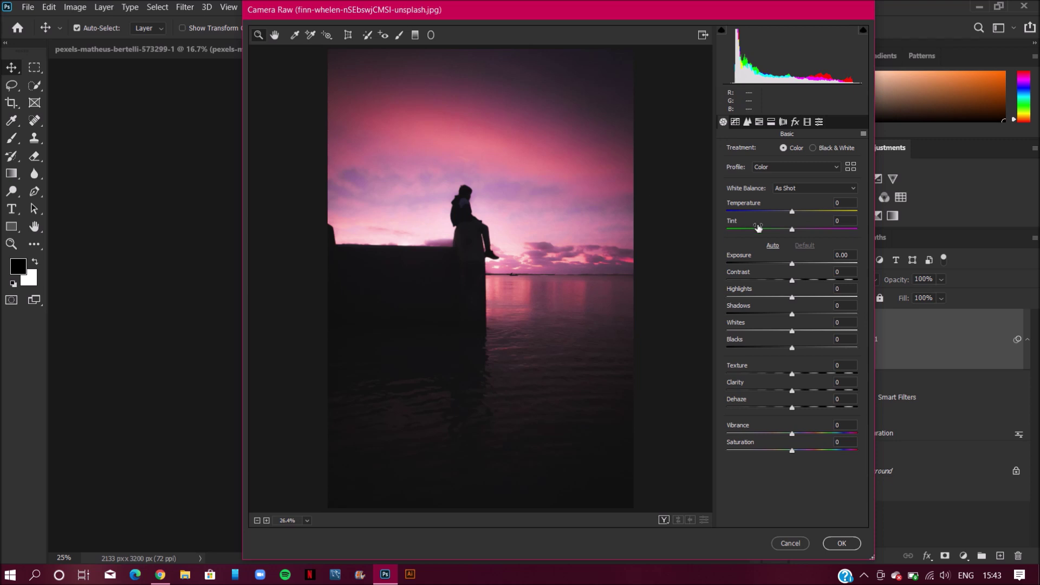
drag(792, 213, 817, 242)
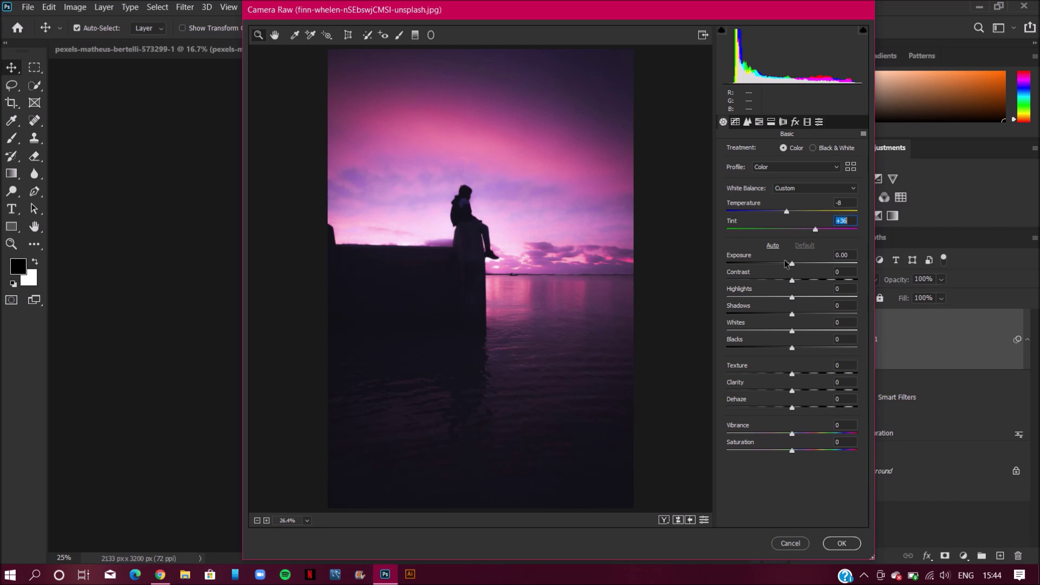
Step: Set Camera Raw Exposure +0.20, Contrast +20, Whites +21, Dehaze +8, Vibrance +31, Saturation -18
drag(791, 266, 795, 347)
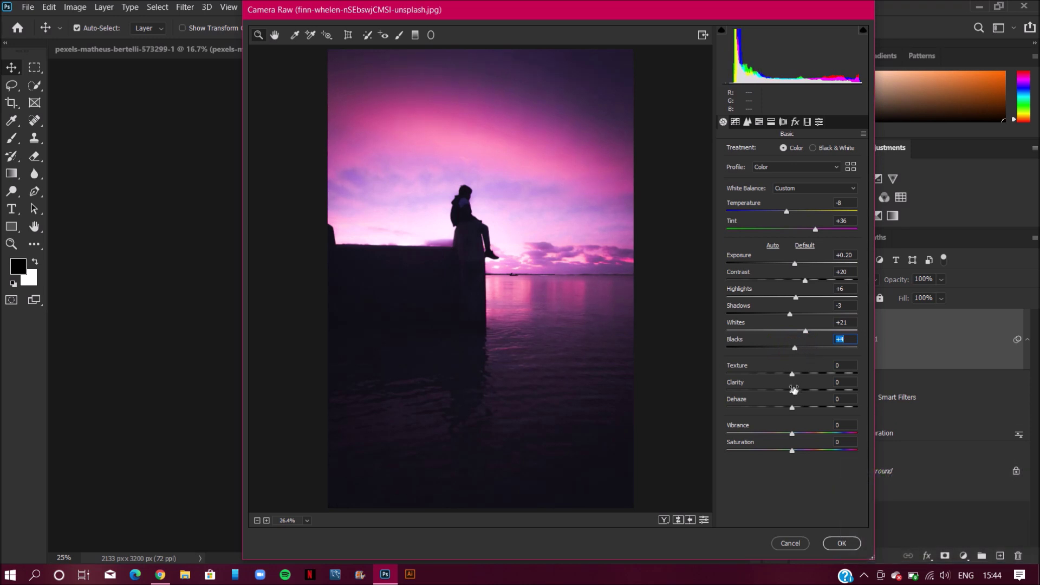
mouse_move(791, 407)
mouse_down()
mouse_move(778, 401)
mouse_move(796, 402)
mouse_up()
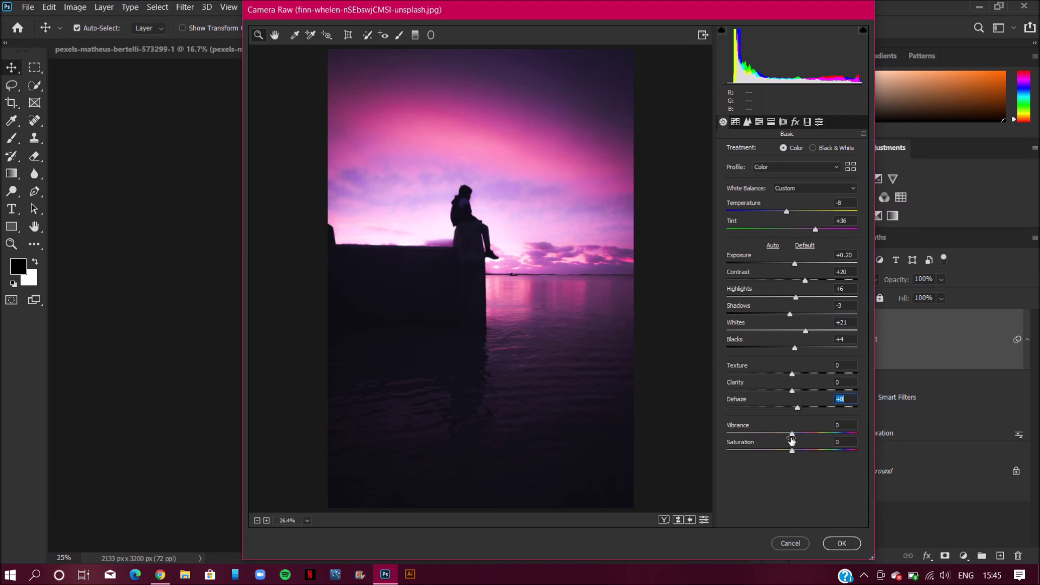
drag(792, 438, 776, 451)
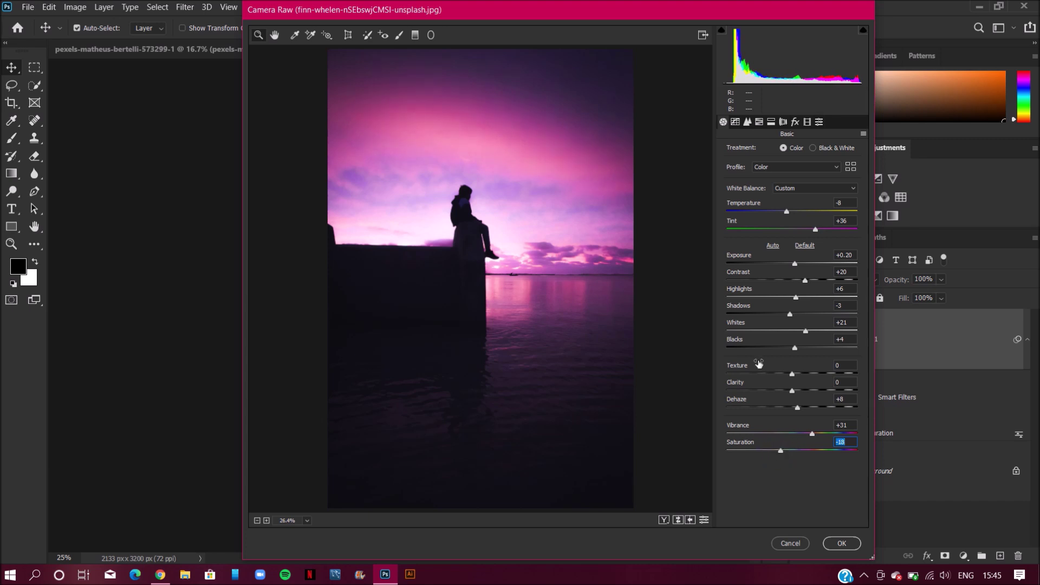
Step: In the HSL panel, shift the hue of the Reds and the Blues
click(747, 121)
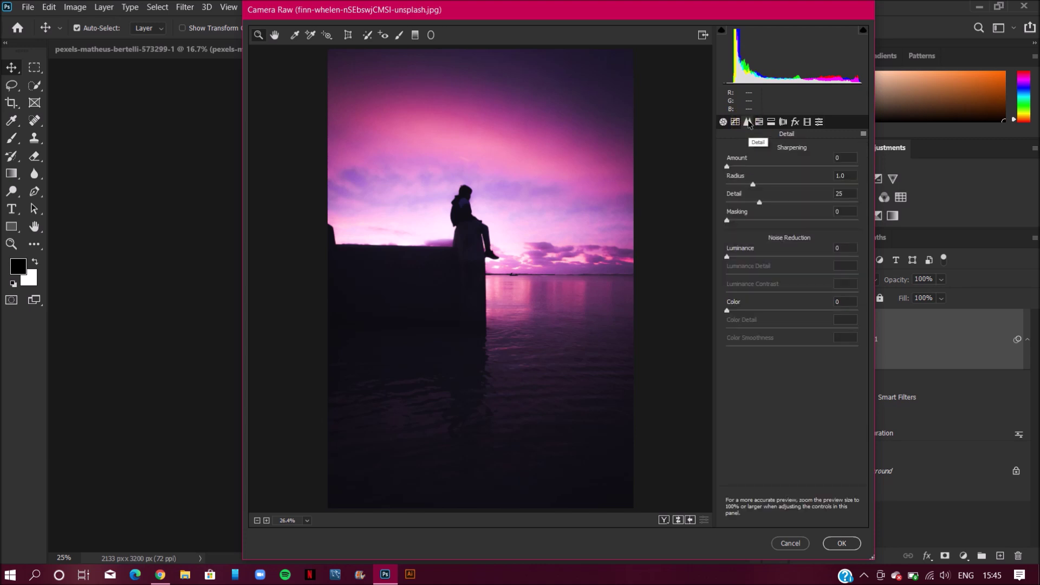
click(758, 122)
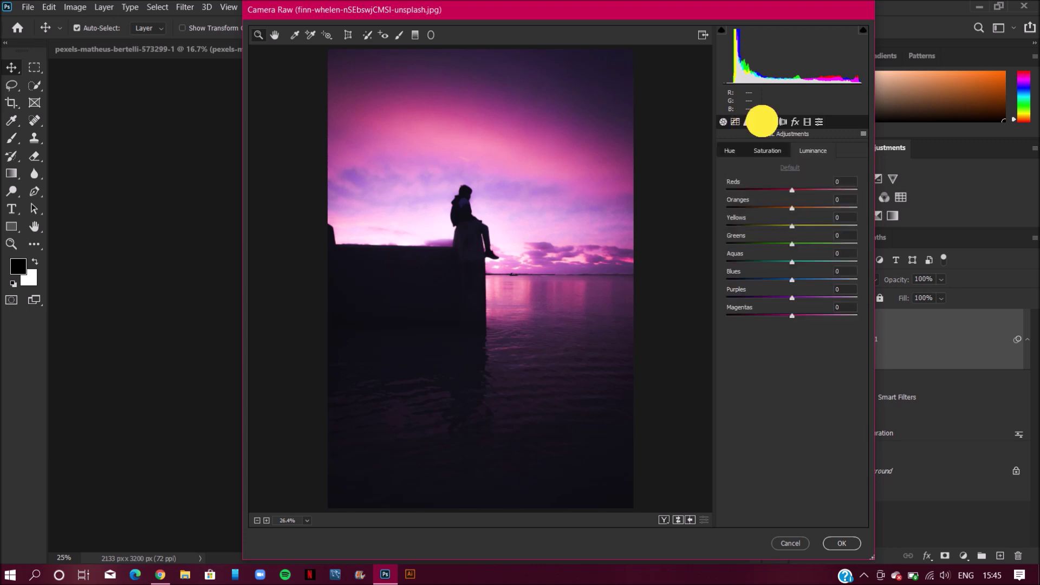
click(735, 152)
mouse_move(793, 194)
mouse_down()
mouse_move(803, 191)
mouse_move(785, 191)
mouse_up()
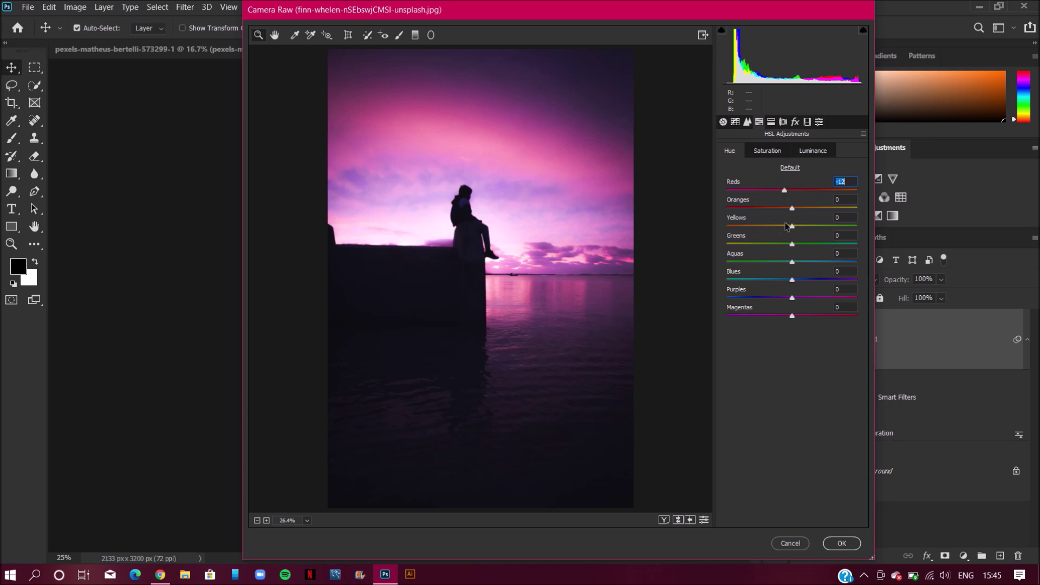
drag(790, 282, 803, 318)
Step: Lower HSL saturation of the Reds to -23 and the Blues to -10
click(768, 151)
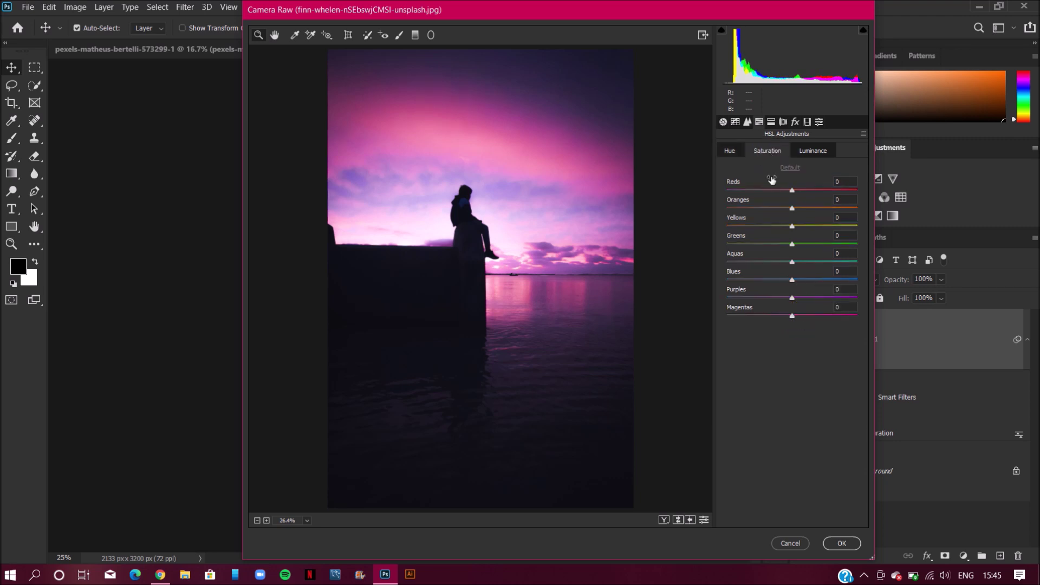
click(792, 189)
drag(792, 189, 778, 190)
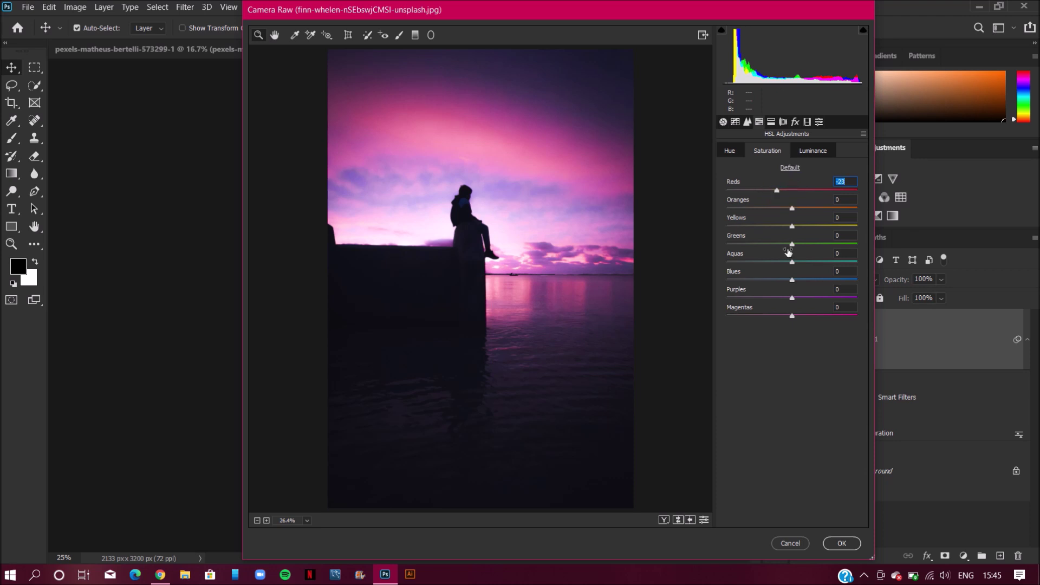
click(787, 280)
drag(787, 280, 791, 319)
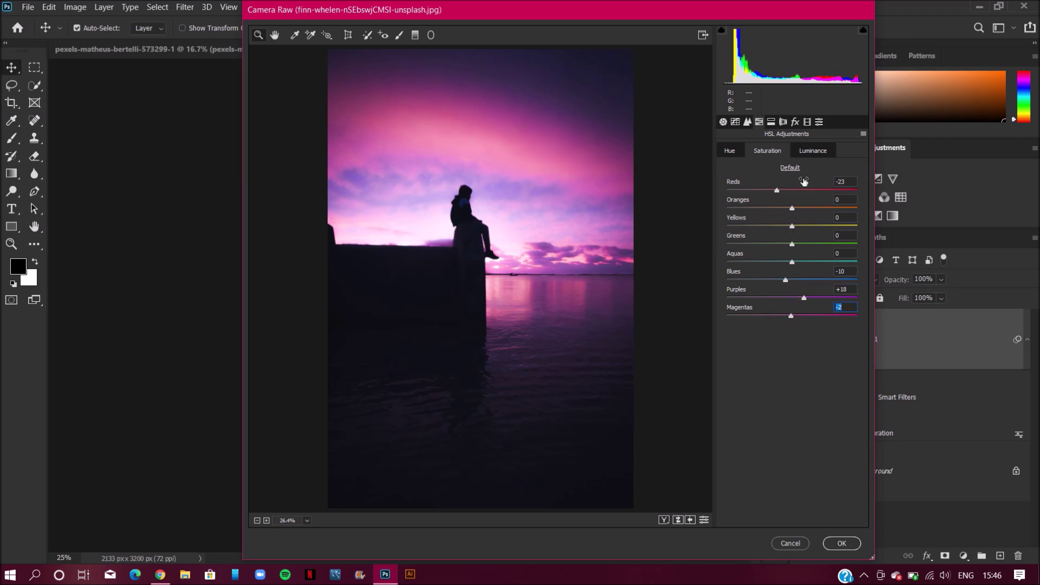
Step: Darken HSL luminance of the Reds to -6 and the Blues to -5
click(810, 150)
drag(791, 192, 788, 195)
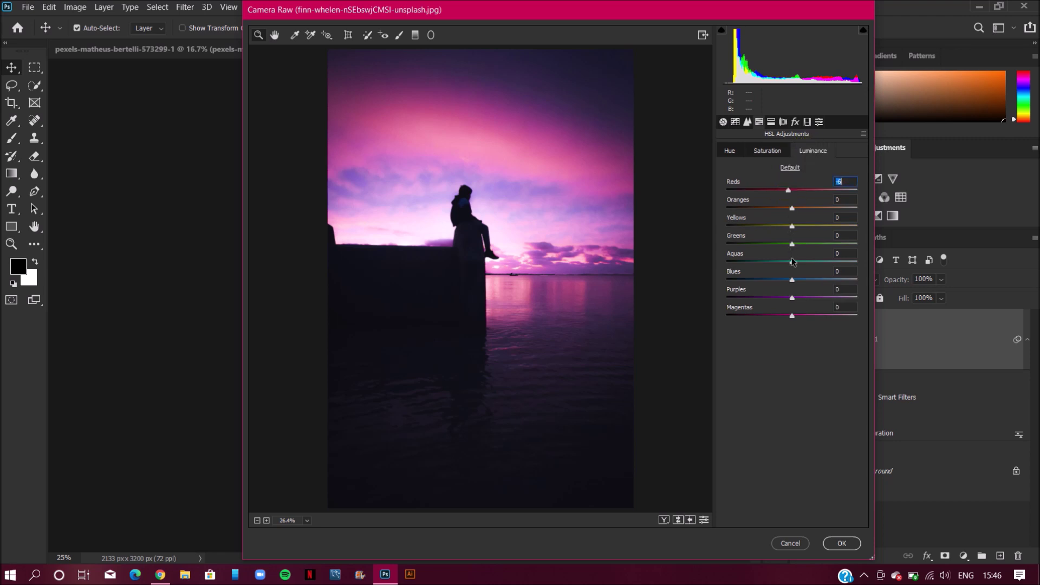
drag(791, 280, 802, 316)
click(792, 296)
Step: Set Split Toning Highlights Saturation to 10 and Shadows Hue to 15
click(770, 121)
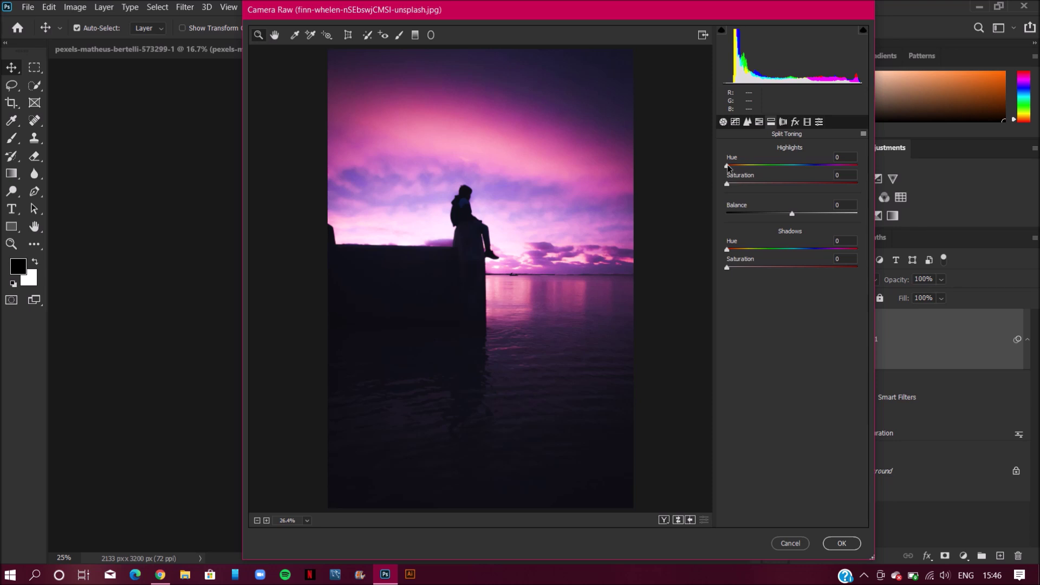
drag(728, 167, 741, 185)
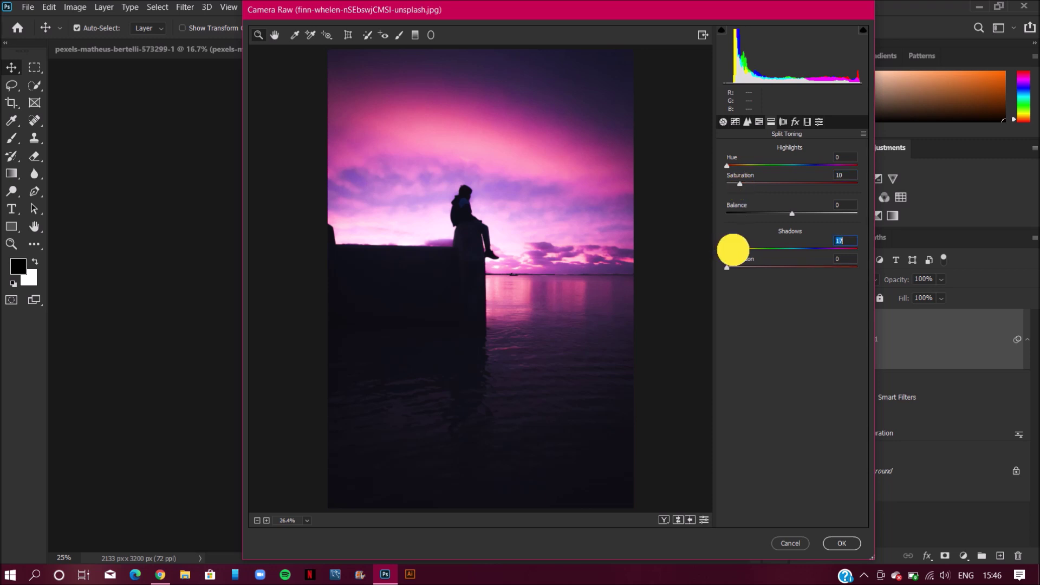
click(725, 248)
drag(725, 249, 732, 272)
click(728, 267)
click(784, 124)
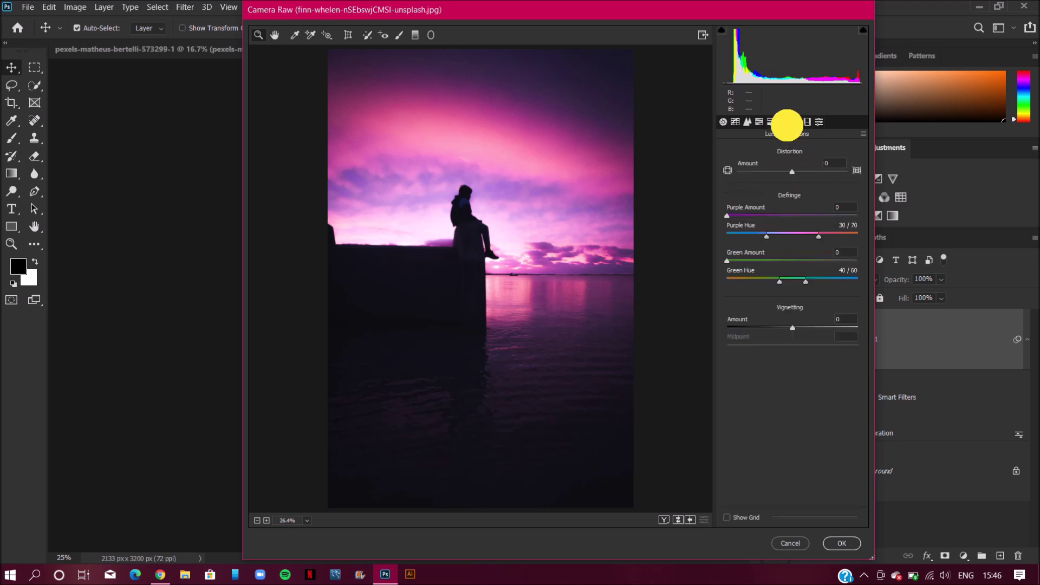
Step: Add the Vignetting – Light preset to Camera Raw's favourites
click(796, 123)
click(807, 122)
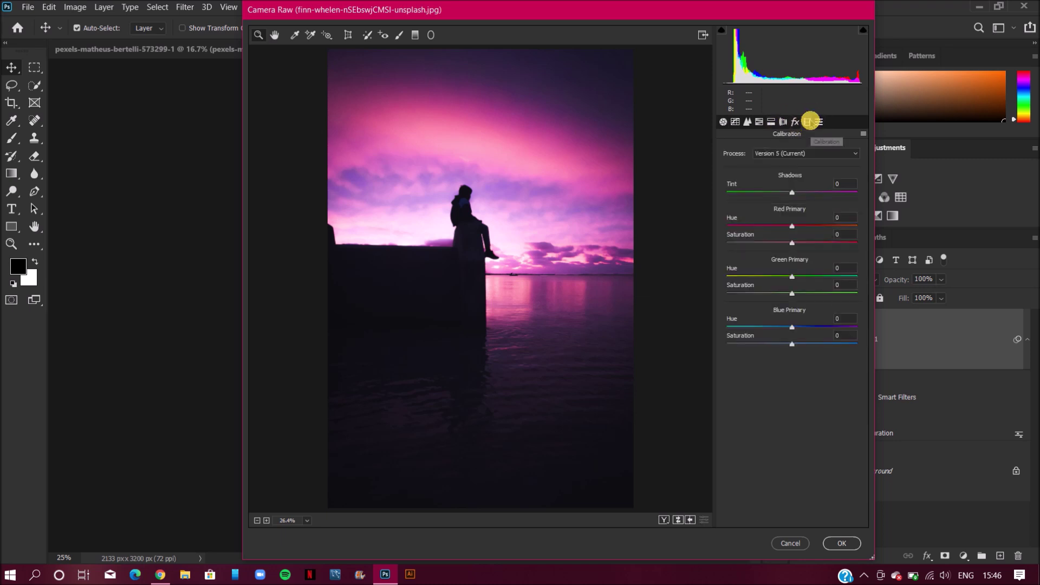
click(818, 122)
click(808, 123)
click(819, 122)
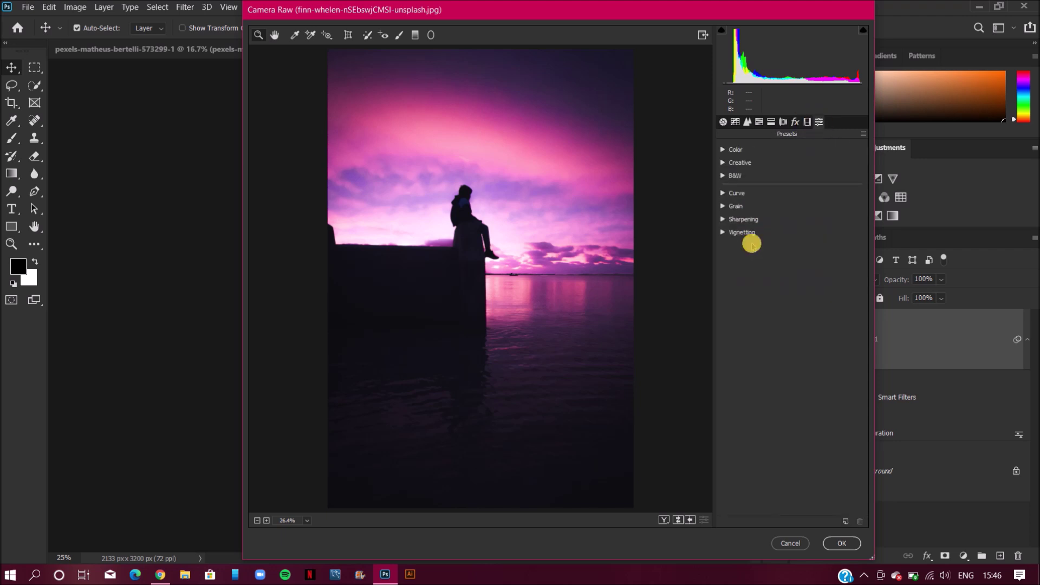
click(721, 233)
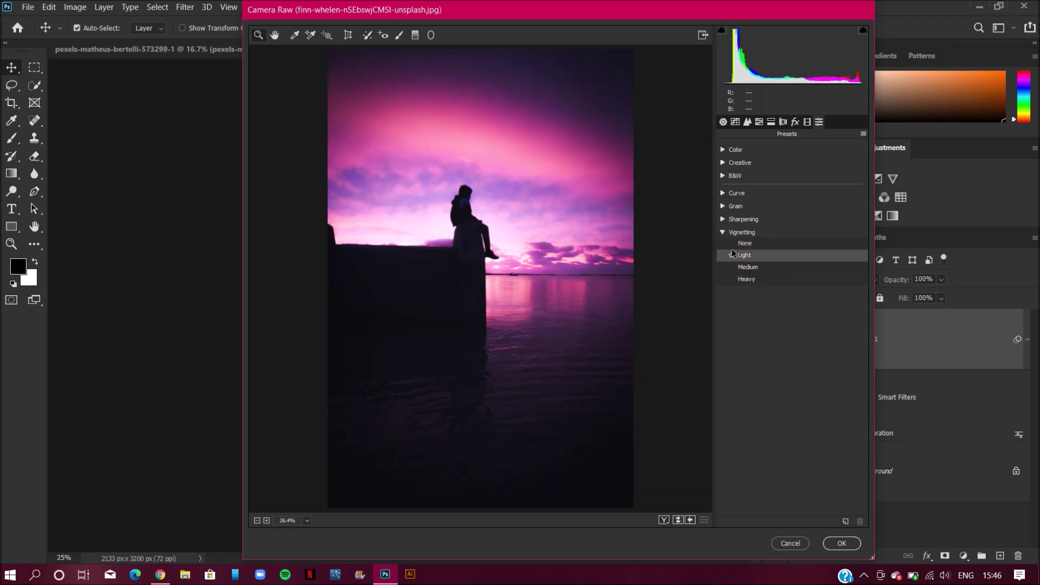
click(731, 253)
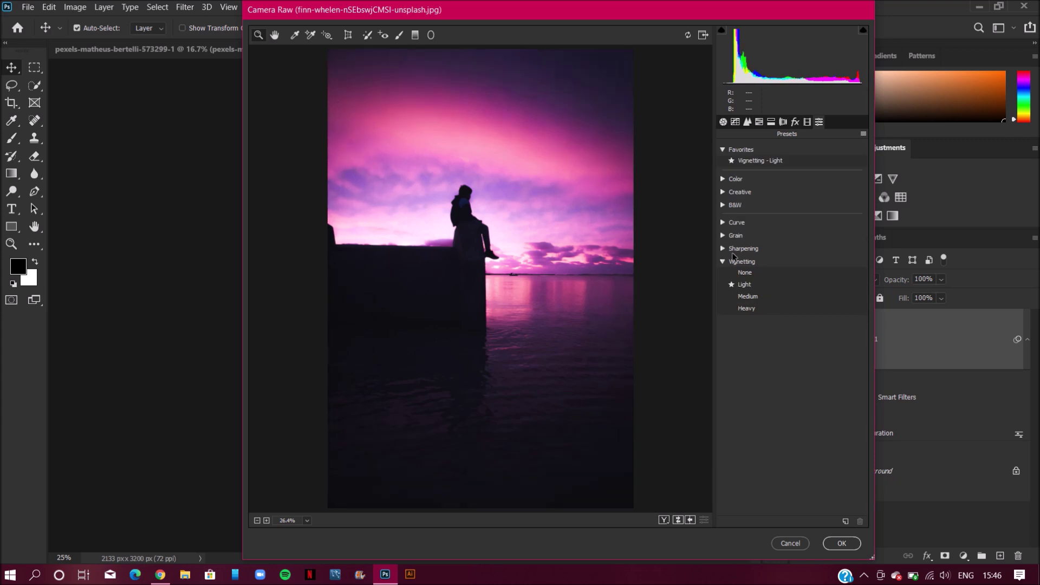
Step: Expand the Curve, Creative and B&W preset groups and preview the Cool Light look
click(725, 222)
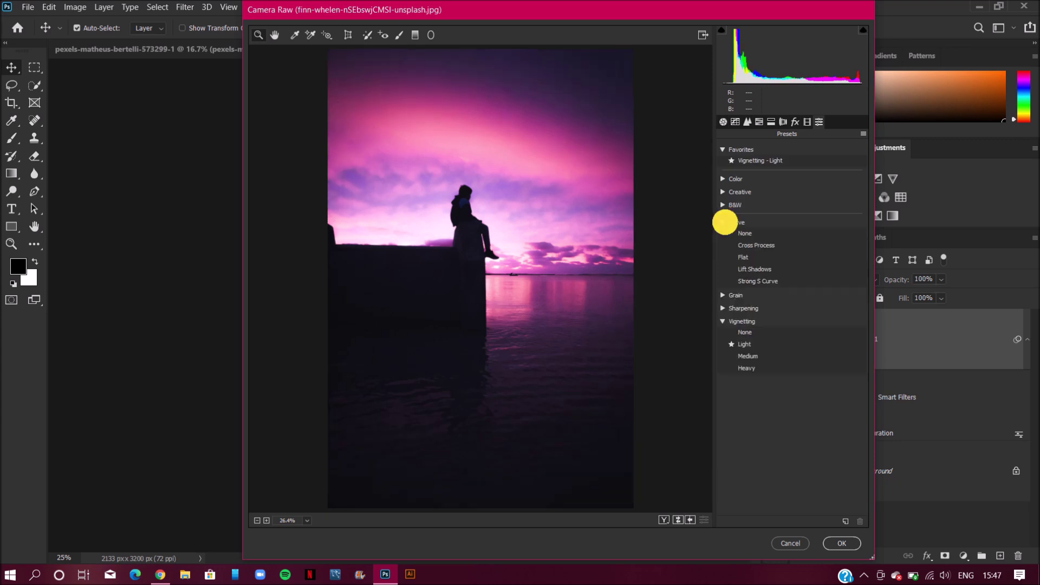
click(723, 193)
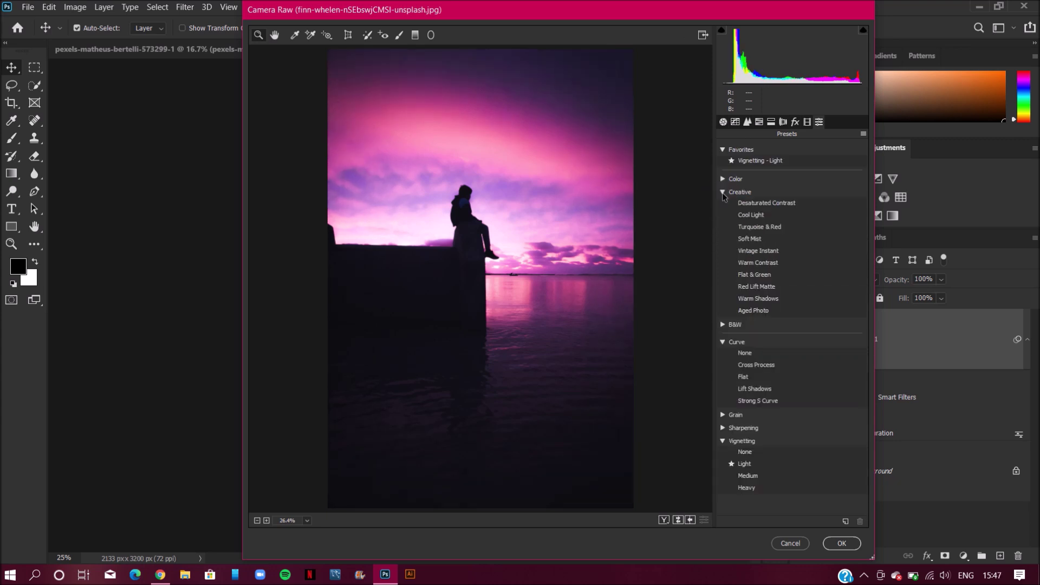
click(737, 216)
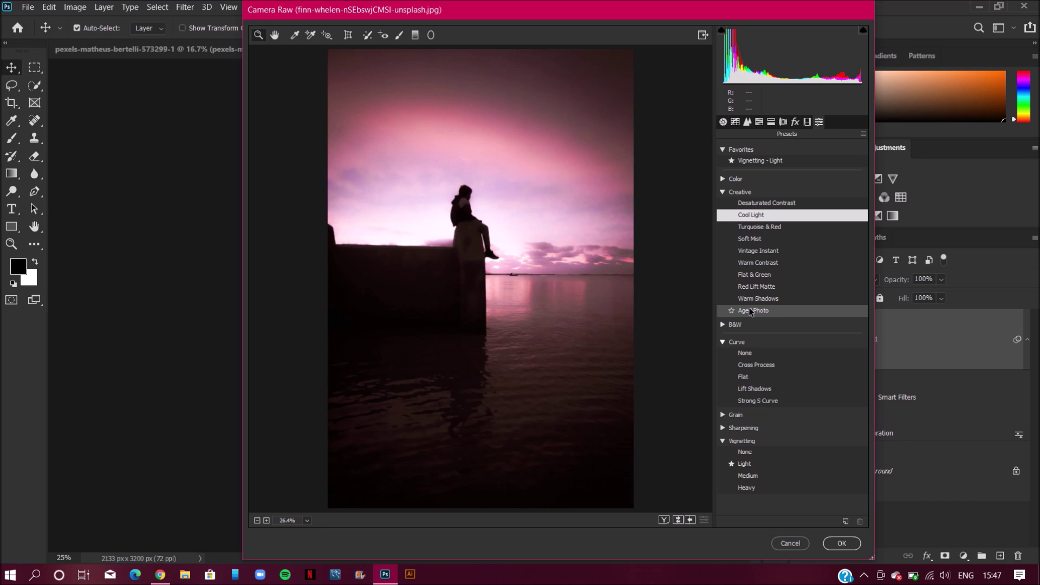
click(722, 325)
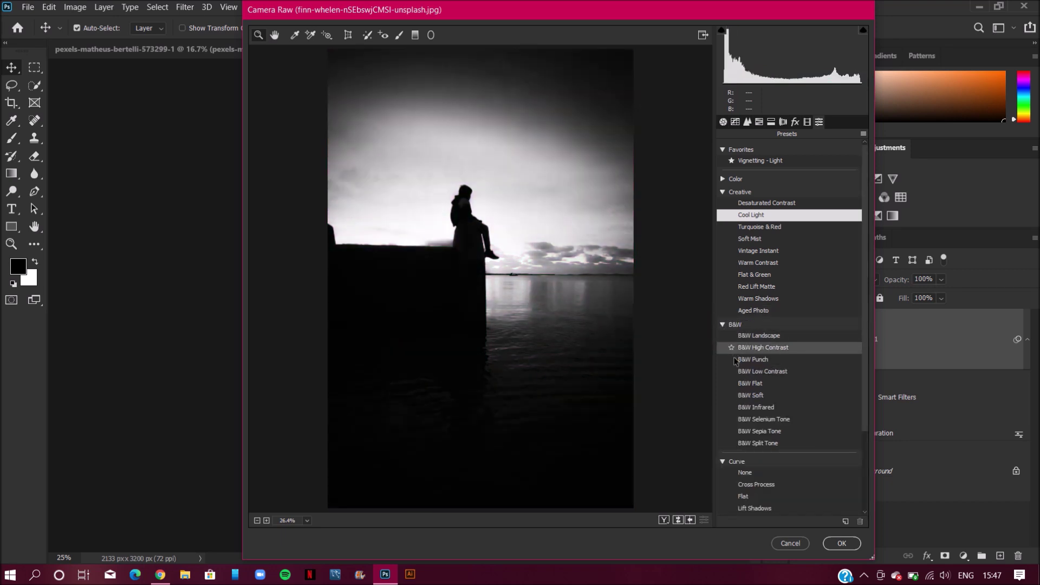
scroll(726, 441, down, 3)
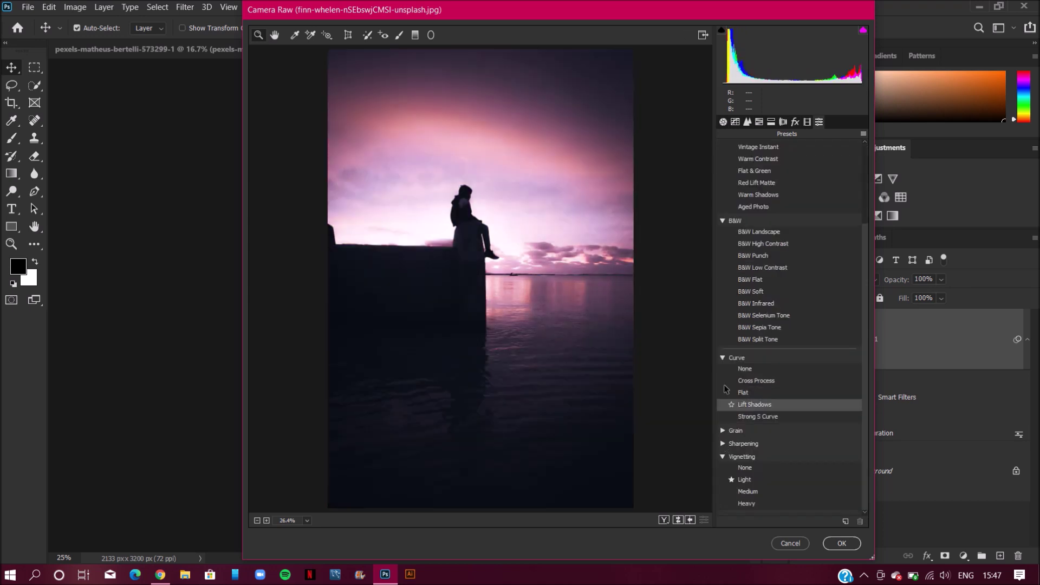
click(720, 437)
Step: Peek at the Grain presets and preview the Desaturated Contrast creative look
click(721, 432)
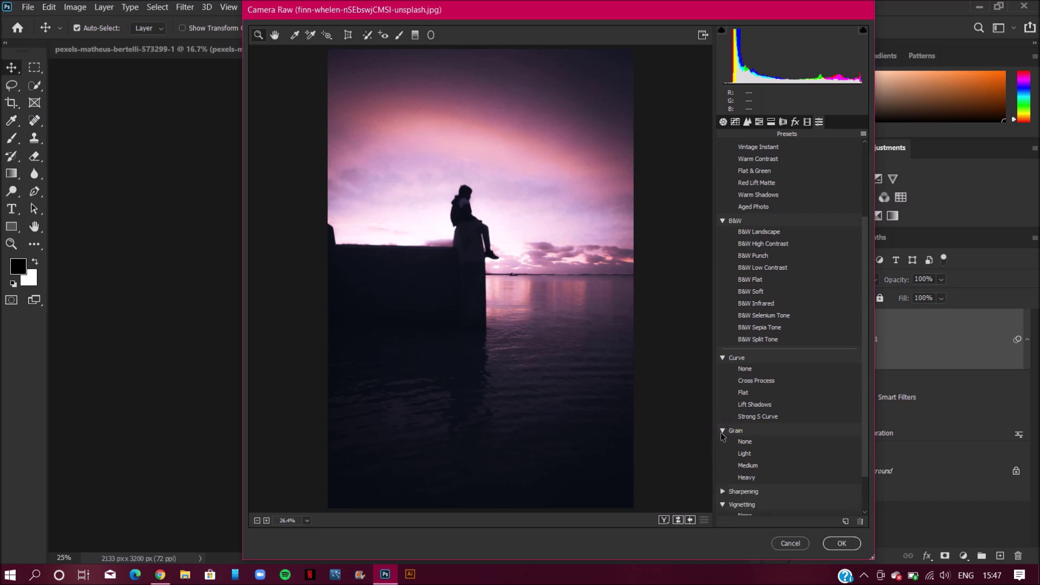
click(721, 432)
scroll(801, 318, up, 3)
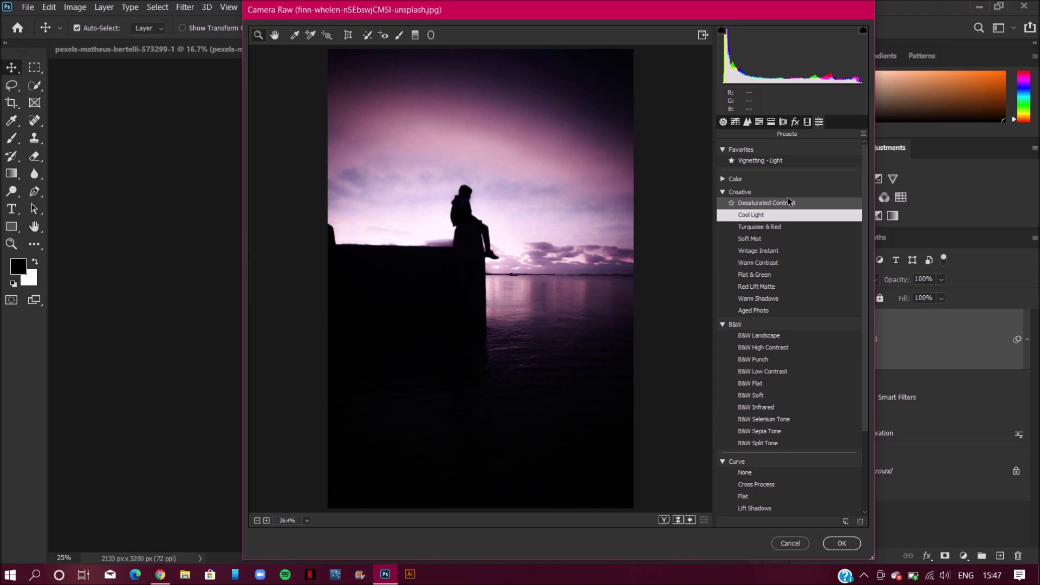
click(750, 204)
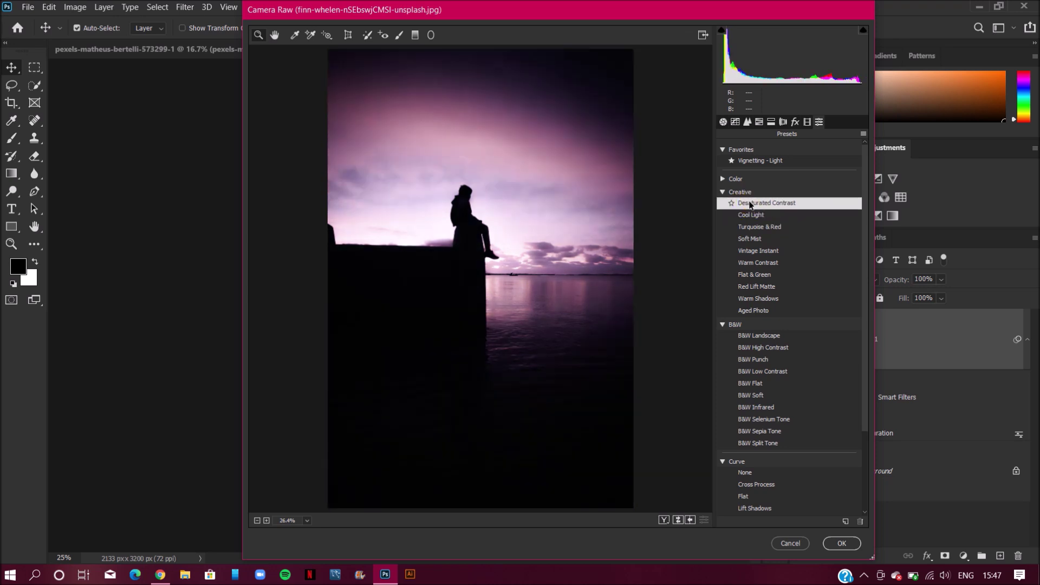
click(739, 194)
click(740, 194)
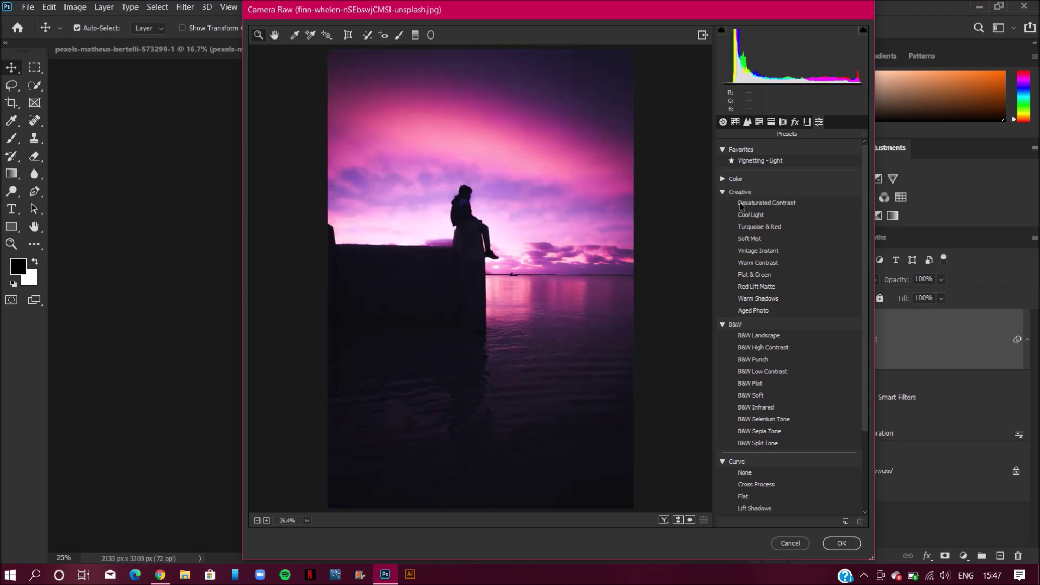
scroll(796, 297, down, 3)
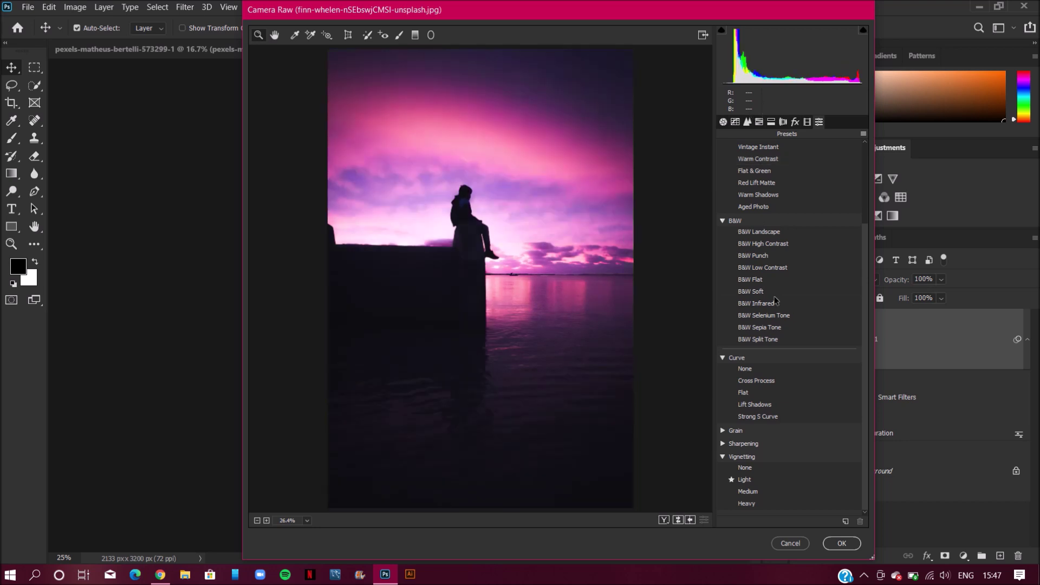
Step: In Calibration set Shadows Tint +6, Red Hue -8/Saturation -18, Blue Hue +15/Saturation -9
click(723, 122)
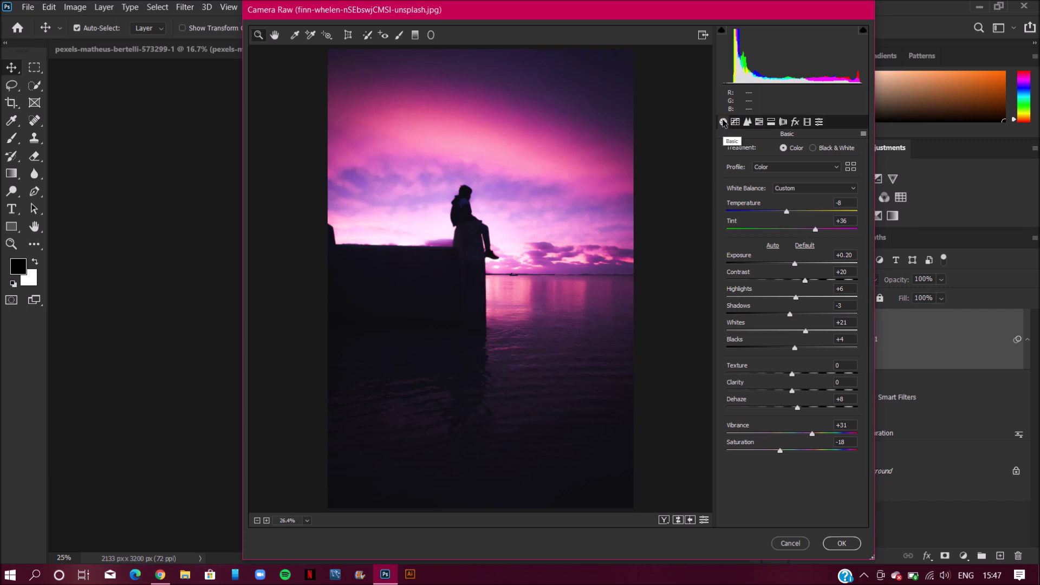
click(808, 122)
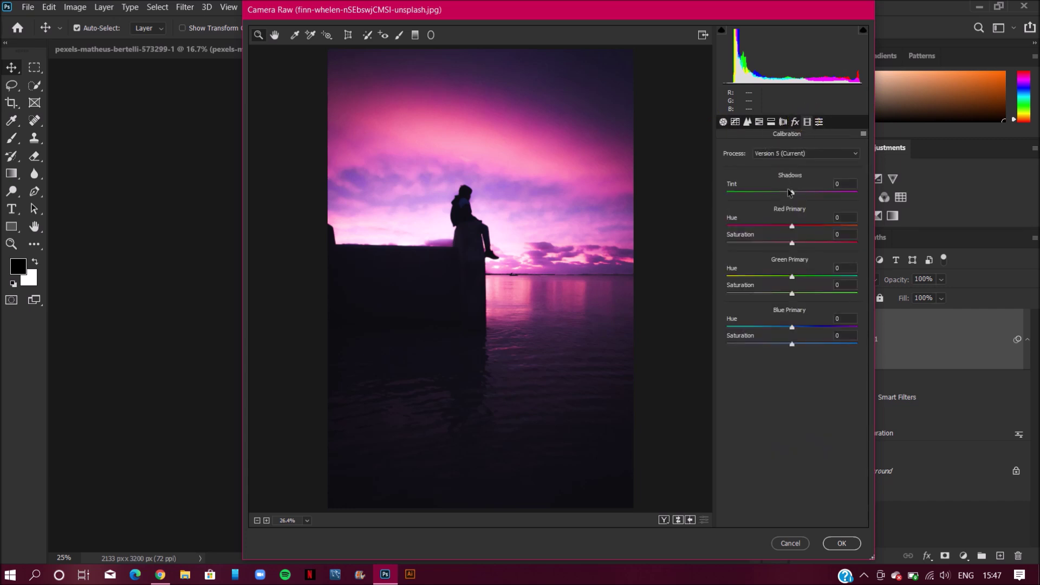
drag(792, 193, 780, 243)
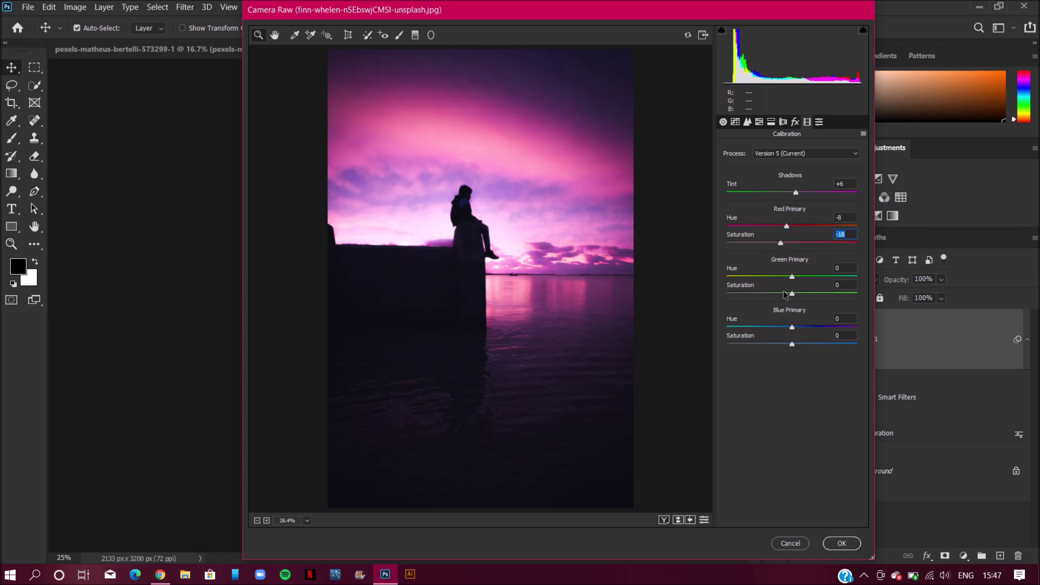
drag(792, 327, 800, 332)
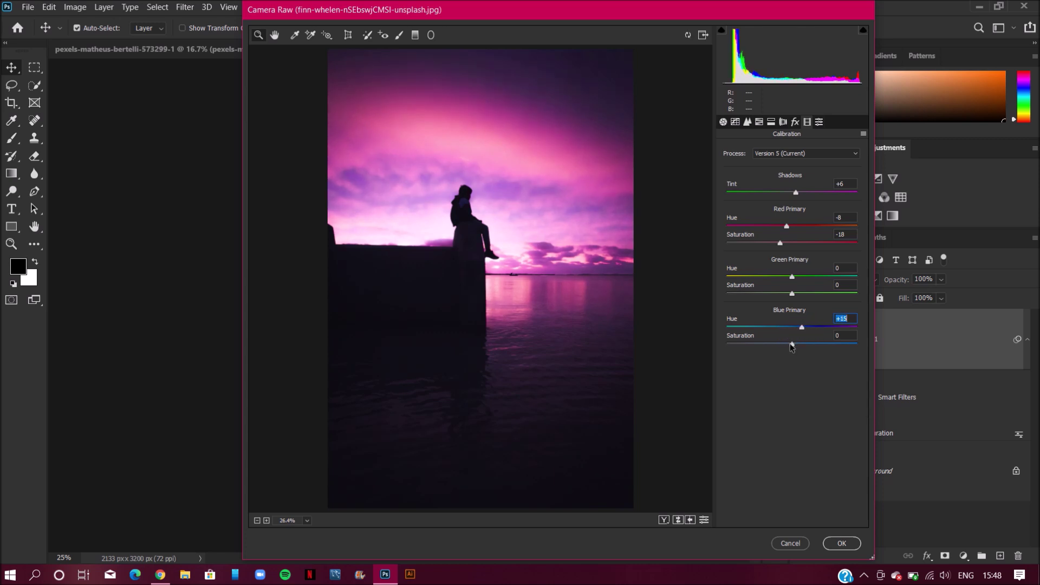
click(783, 343)
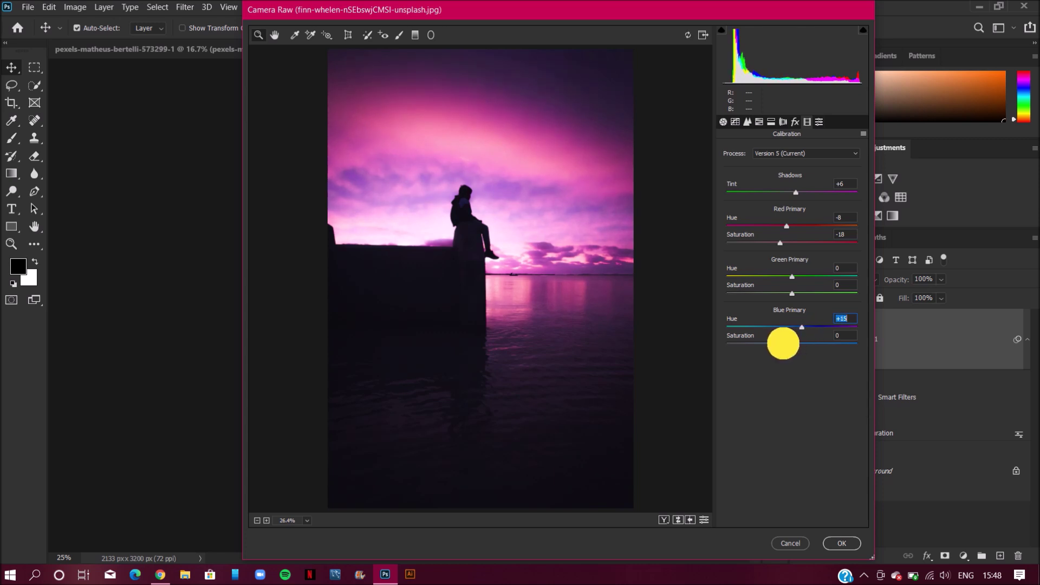
click(792, 343)
drag(793, 343, 785, 342)
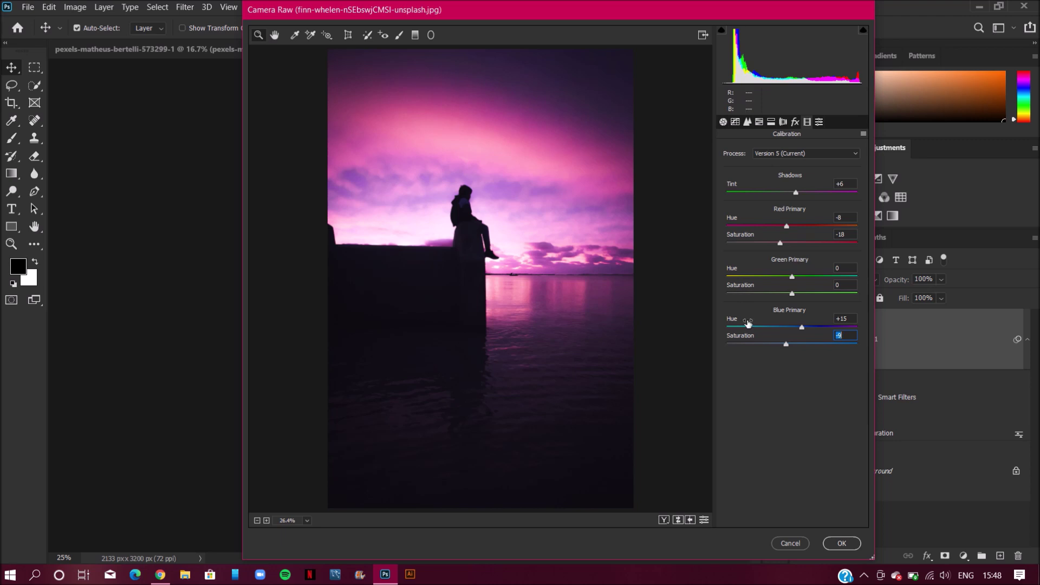
Step: Apply the Camera Raw edits and Place Embedded the moon PNG from Downloads
click(851, 541)
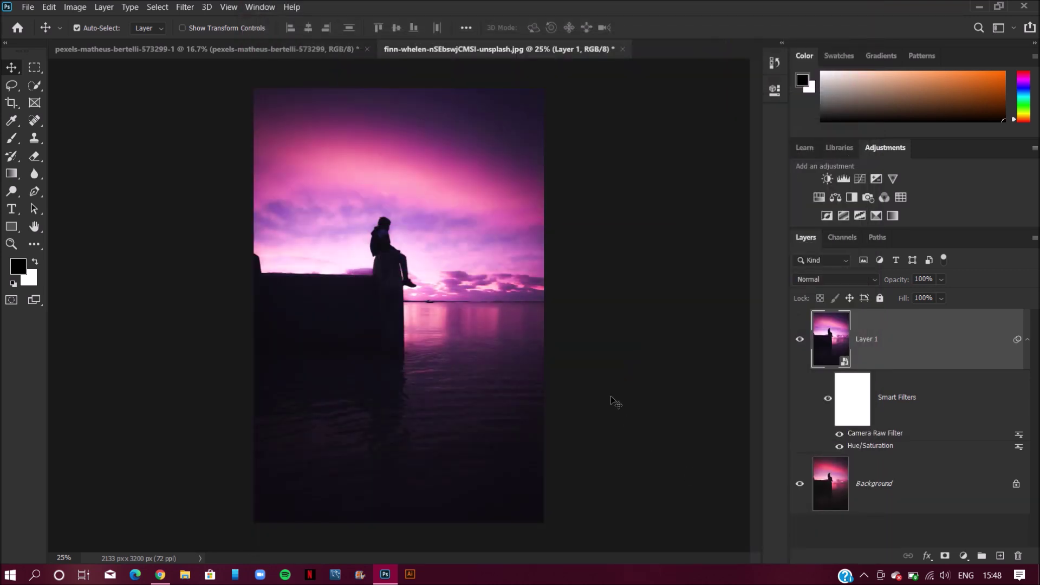
click(27, 7)
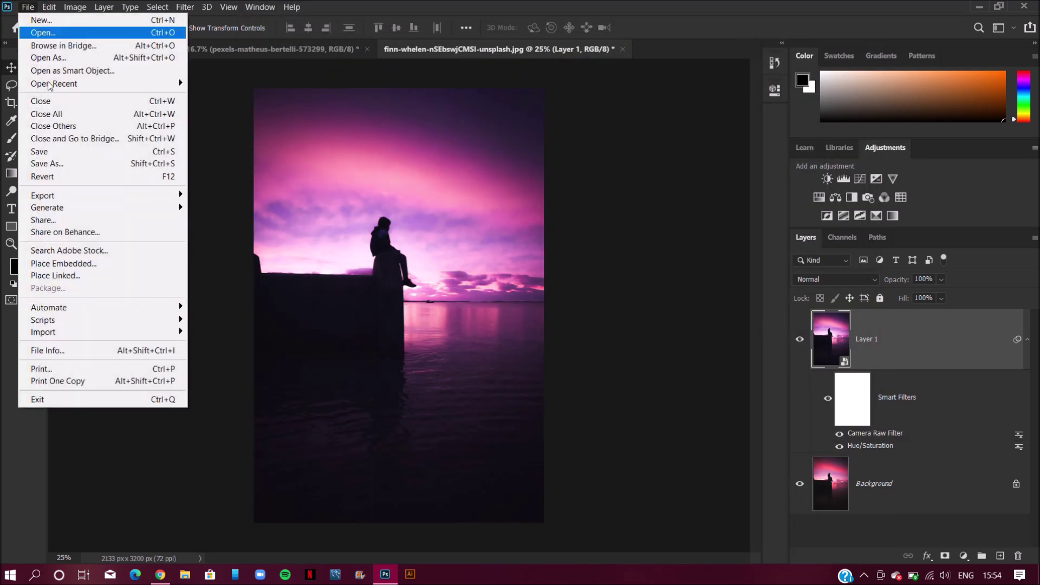
click(68, 263)
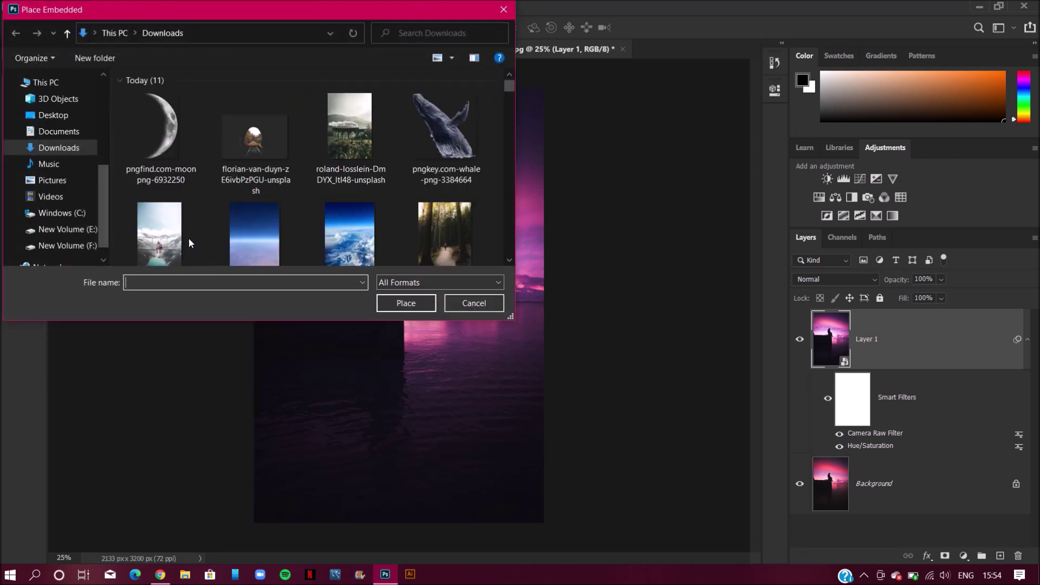
click(165, 145)
scroll(304, 232, down, 1)
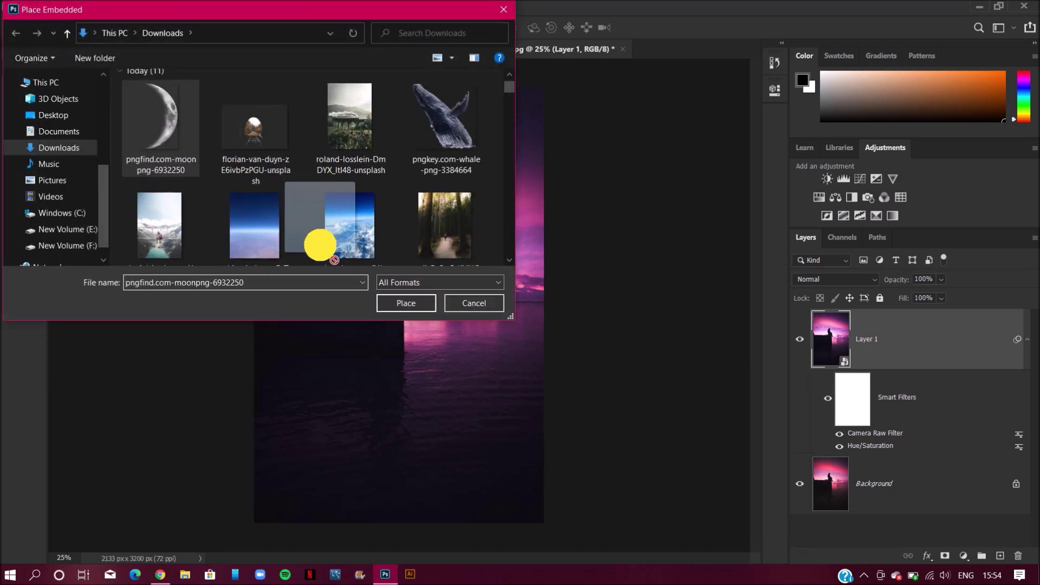
click(397, 307)
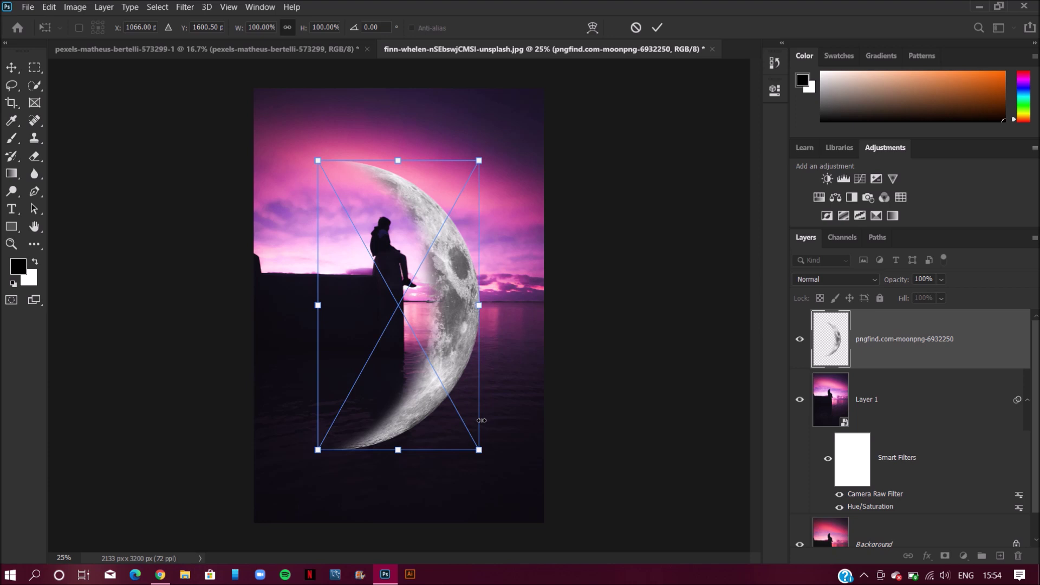
Step: Scale the moon to about 9.72%, flip it horizontally, rotate ~158°, commit, nudge upper-right
drag(479, 449, 370, 254)
right_click(340, 188)
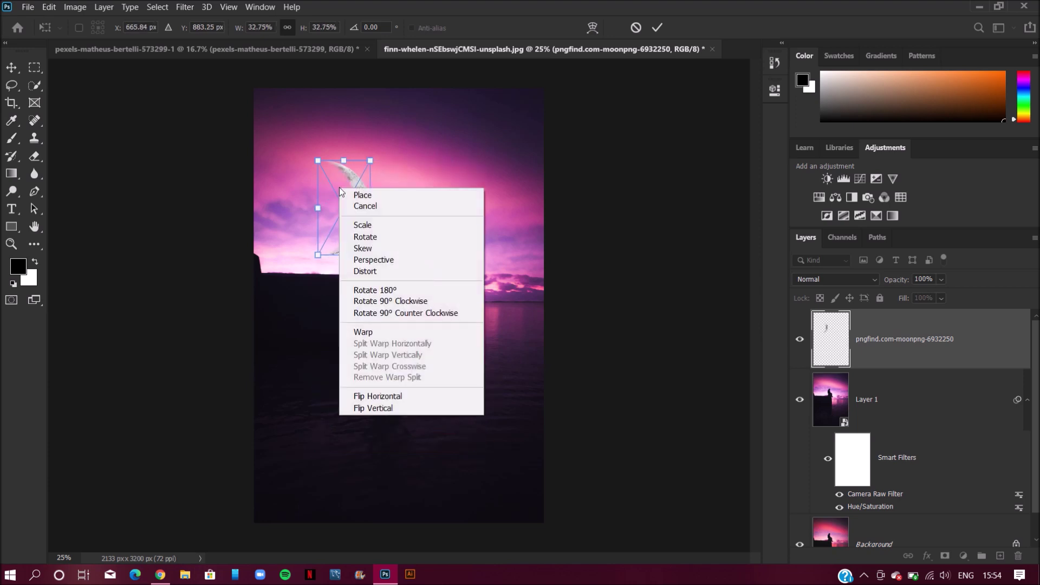
click(367, 396)
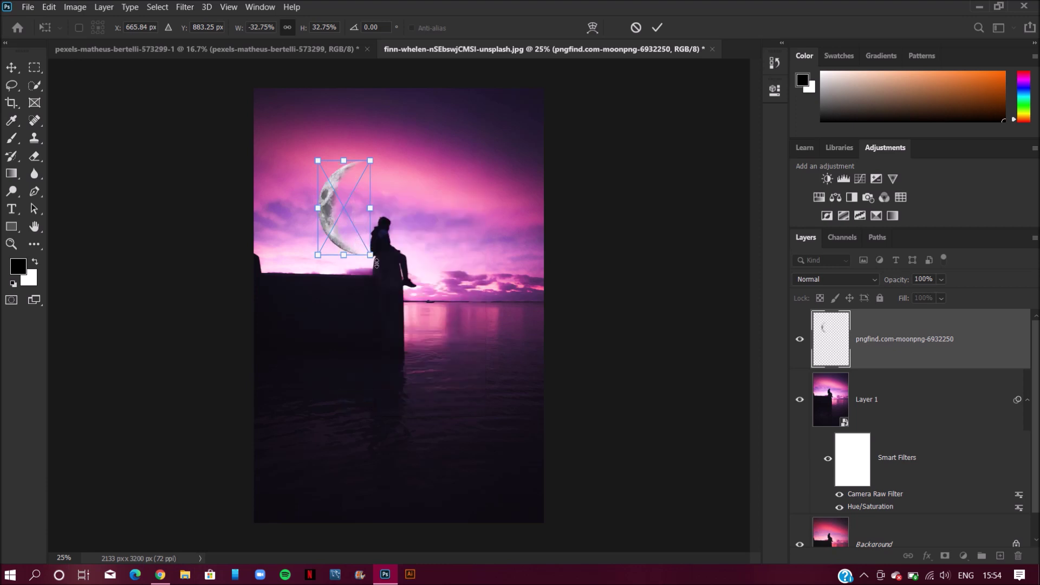
drag(378, 269, 519, 139)
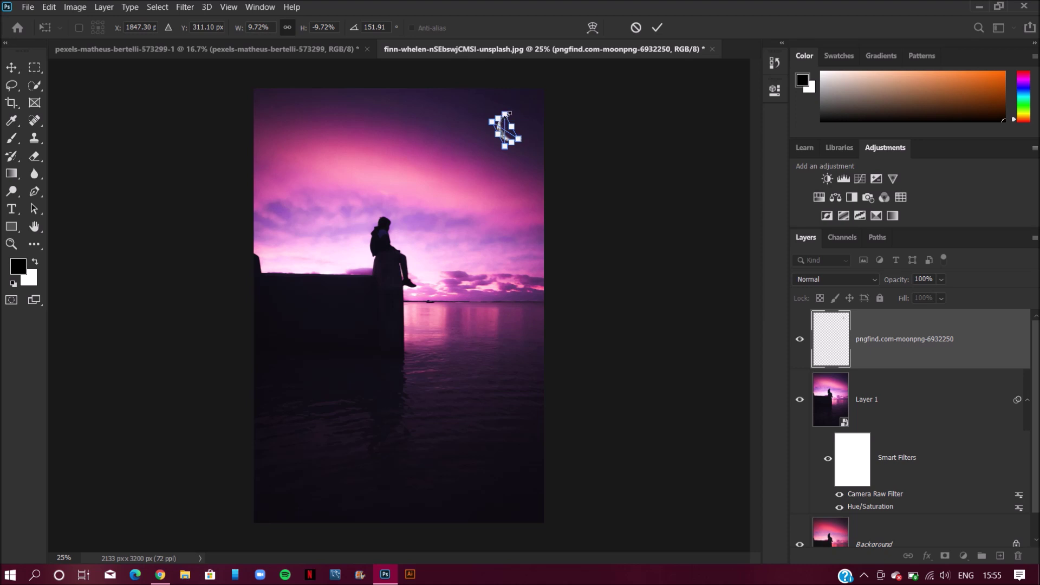
click(658, 26)
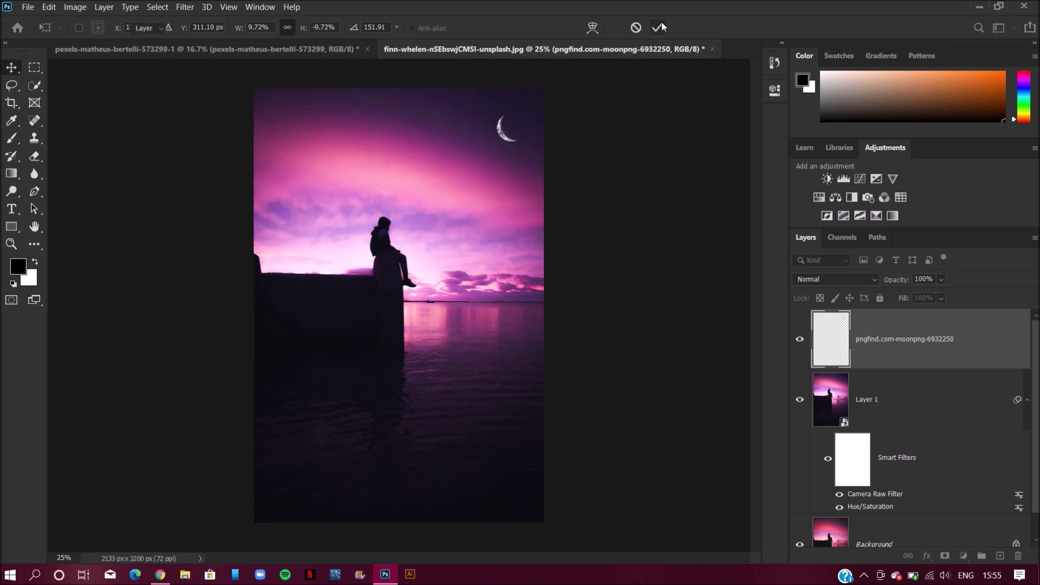
drag(498, 132, 507, 126)
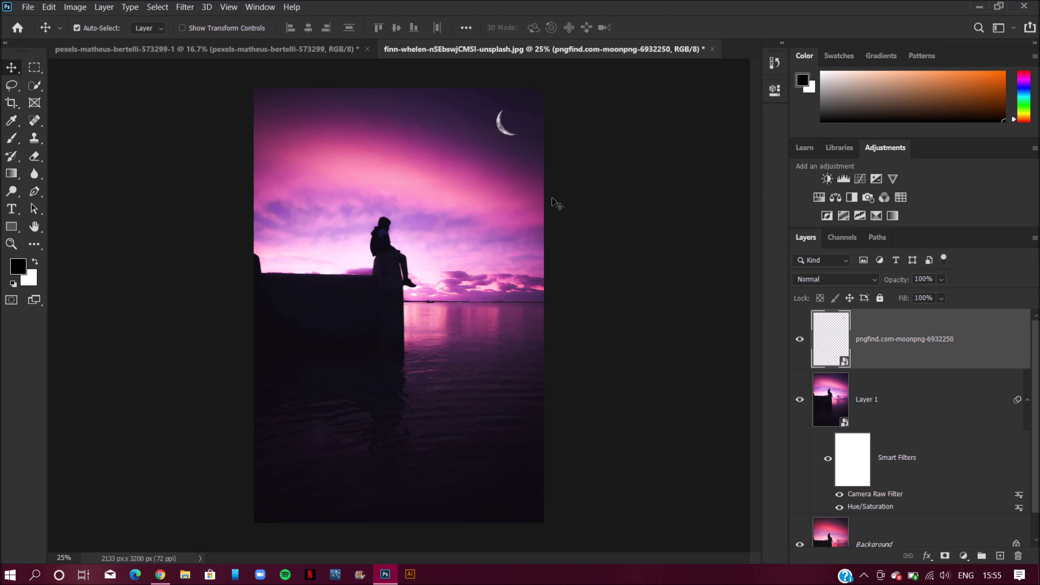
Step: Apply Curves to the moon: highlights down to output 197, darker midtones, raised black point
click(77, 7)
mouse_move(81, 39)
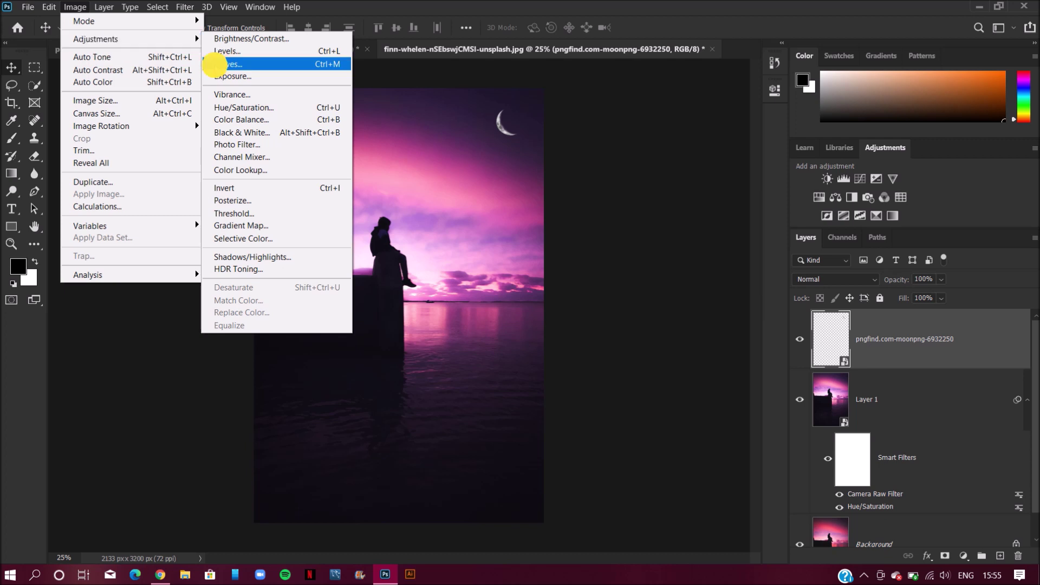
click(216, 64)
drag(515, 84, 550, 190)
drag(561, 257, 577, 285)
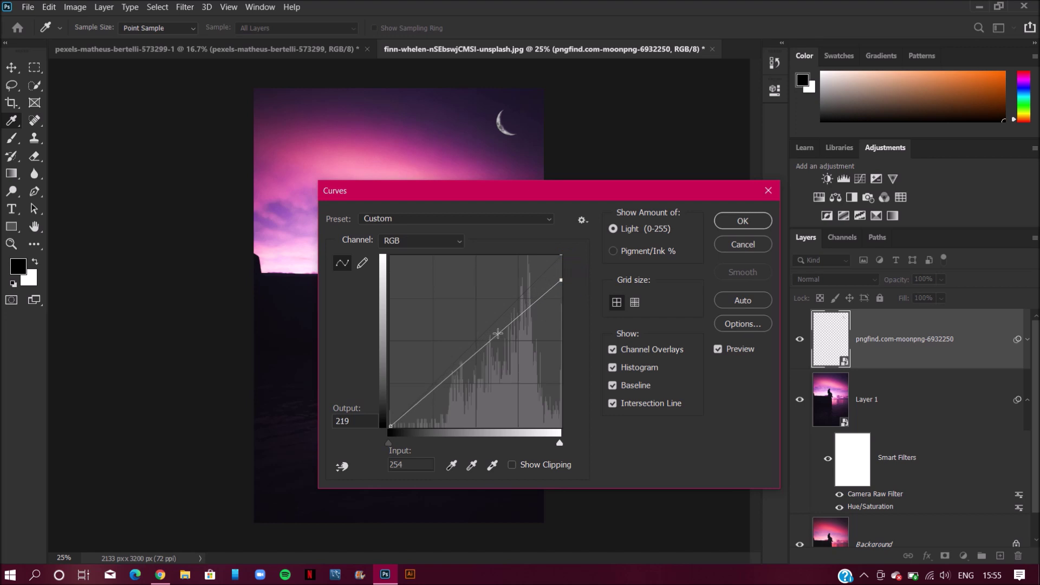
drag(496, 337, 499, 345)
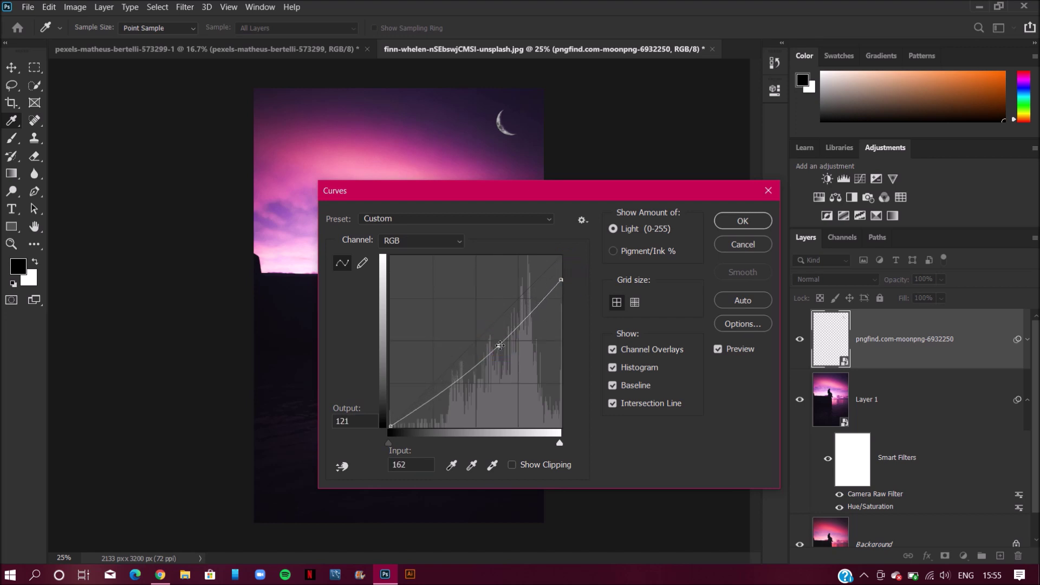
mouse_move(391, 426)
mouse_down()
mouse_move(406, 428)
mouse_move(365, 420)
mouse_move(388, 417)
mouse_move(388, 432)
mouse_up()
drag(561, 281, 561, 294)
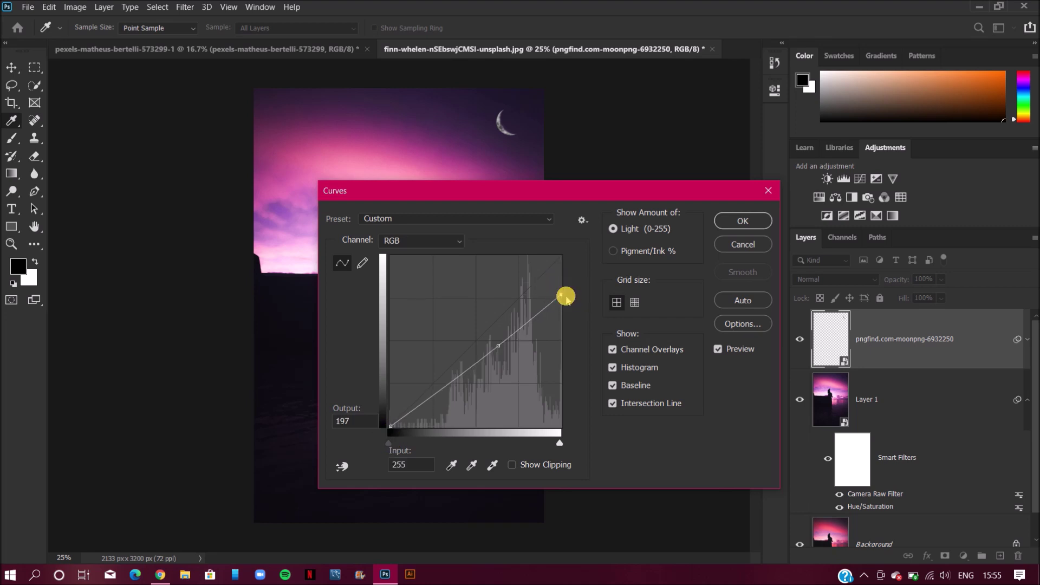
mouse_move(498, 346)
mouse_down()
mouse_move(500, 356)
mouse_move(495, 347)
mouse_up()
click(735, 225)
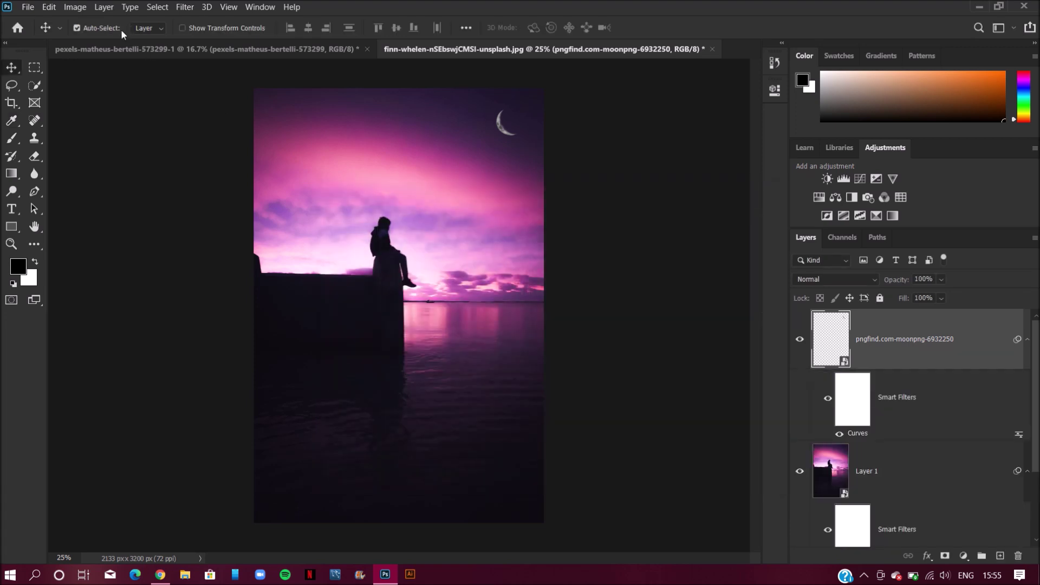
click(81, 7)
Step: Apply Levels to the moon layer with midtone gamma 1.7 and output white lowered to 161
click(83, 38)
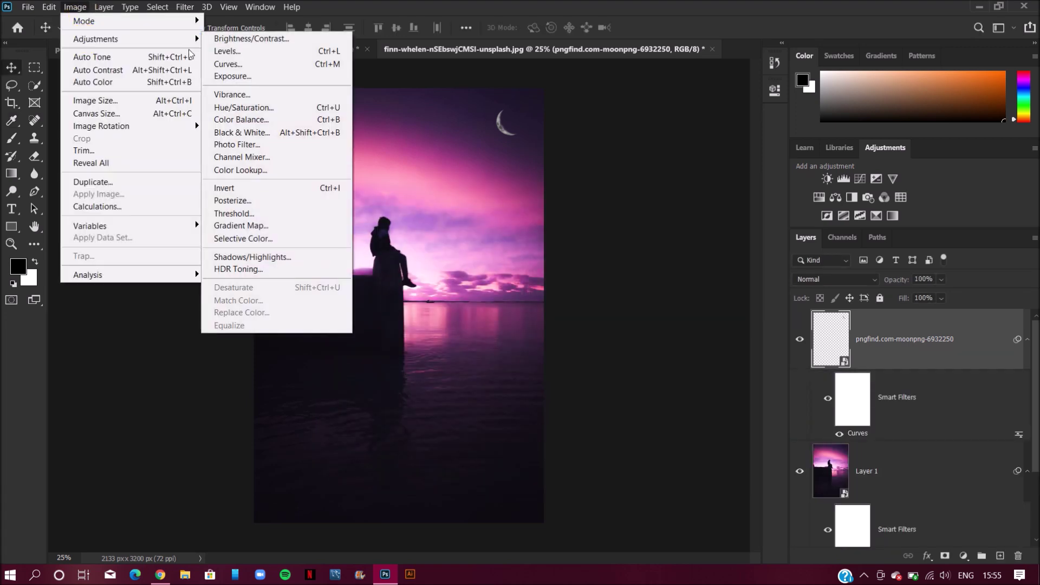
click(212, 54)
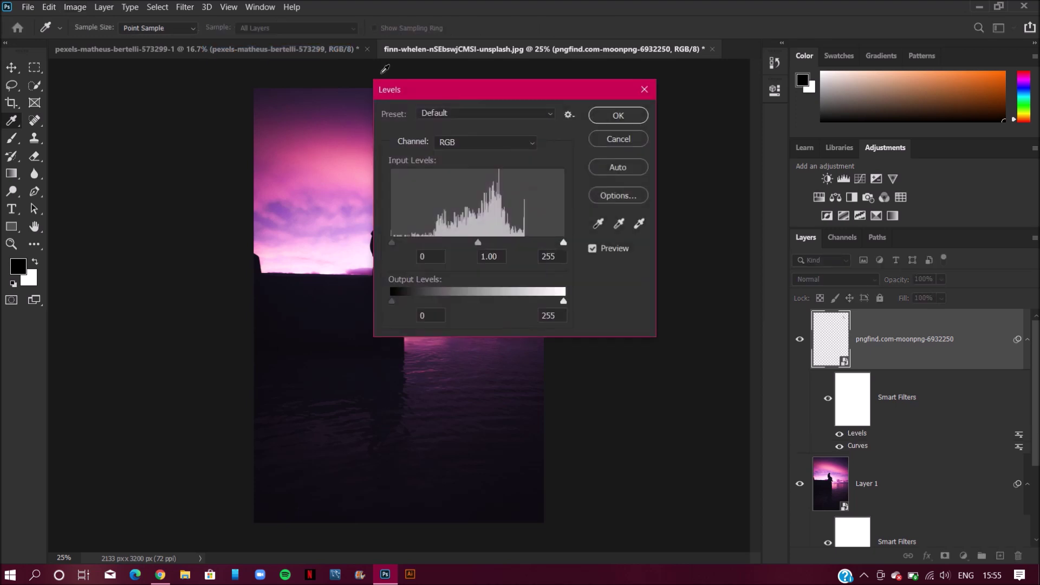
drag(439, 92, 300, 187)
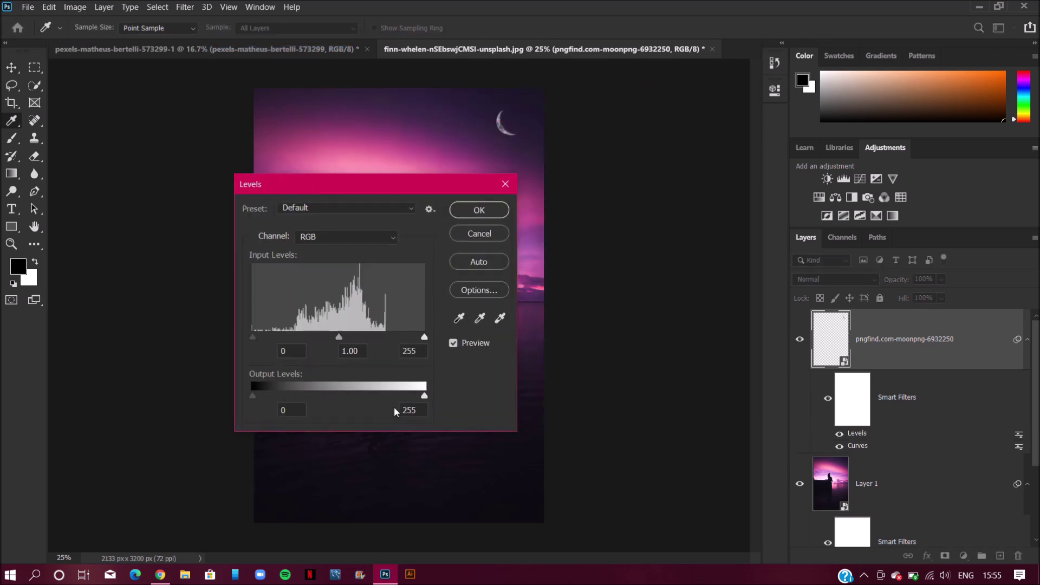
drag(425, 397, 398, 395)
click(424, 335)
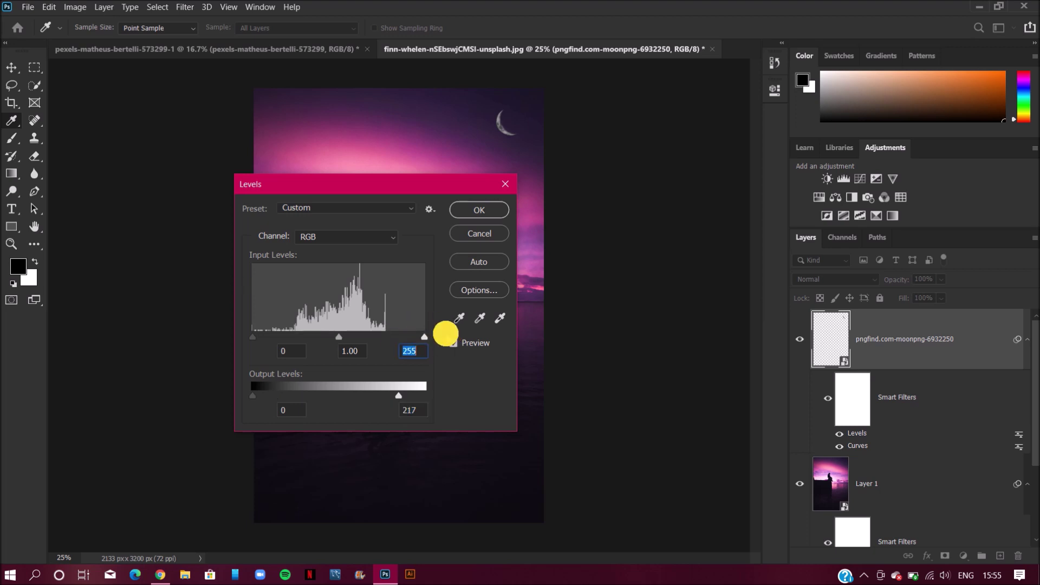
mouse_move(321, 332)
mouse_down()
mouse_move(341, 334)
mouse_move(305, 331)
mouse_up()
drag(400, 396, 361, 389)
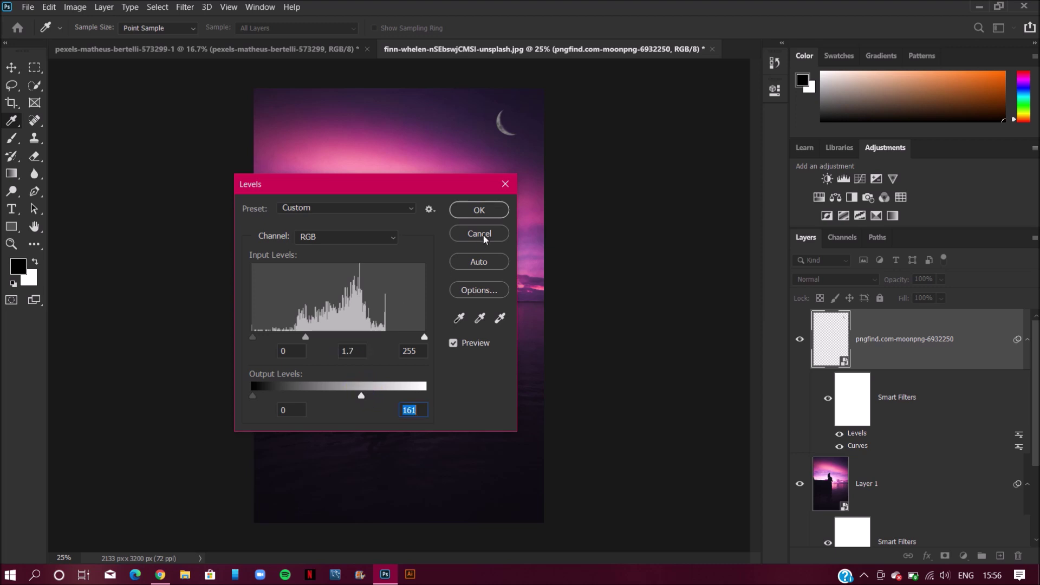
click(489, 213)
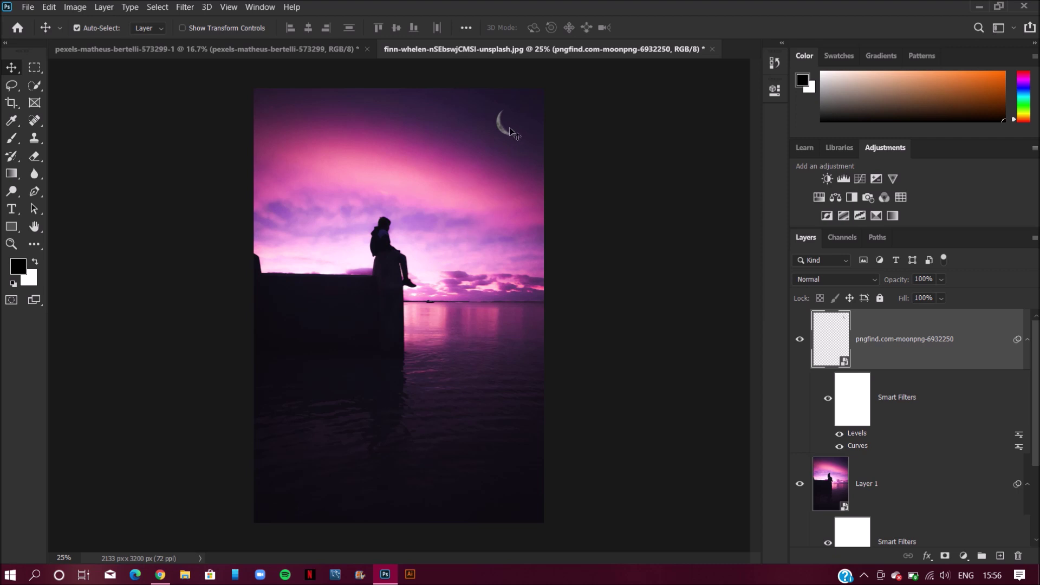
Step: Shrink the moon layer slightly further, to about 6.86%, and commit the transform
key(ctrl+t)
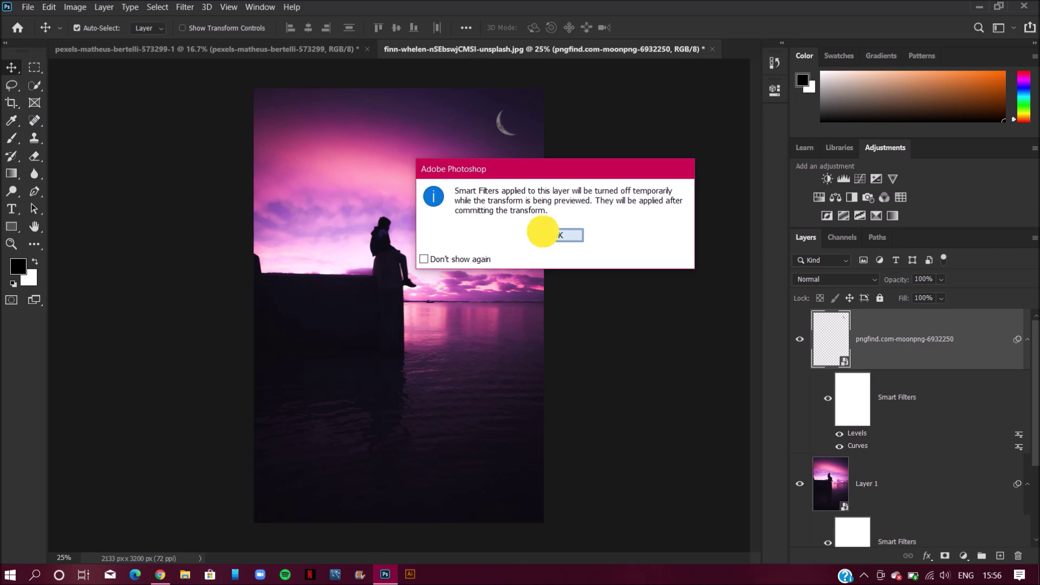
click(542, 231)
drag(519, 133, 511, 128)
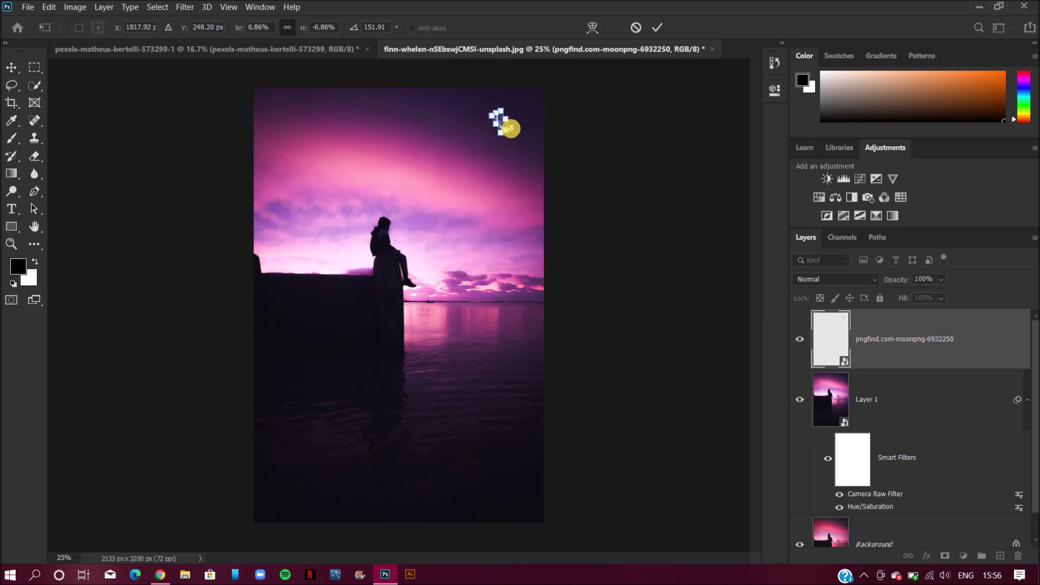
click(659, 32)
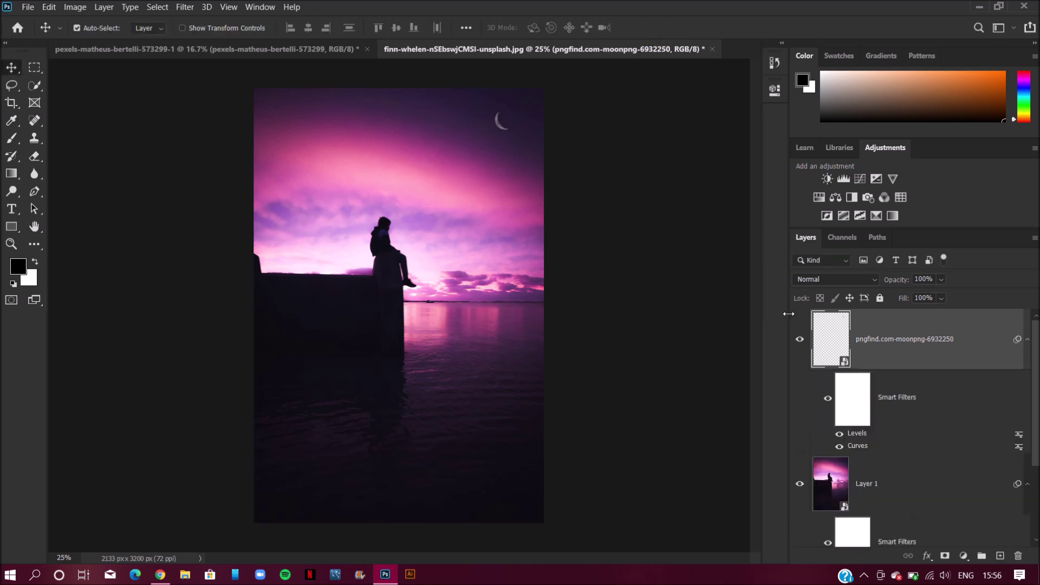
Step: Select Layer 1, then select the pngfind moon layer in the Layers panel
click(504, 130)
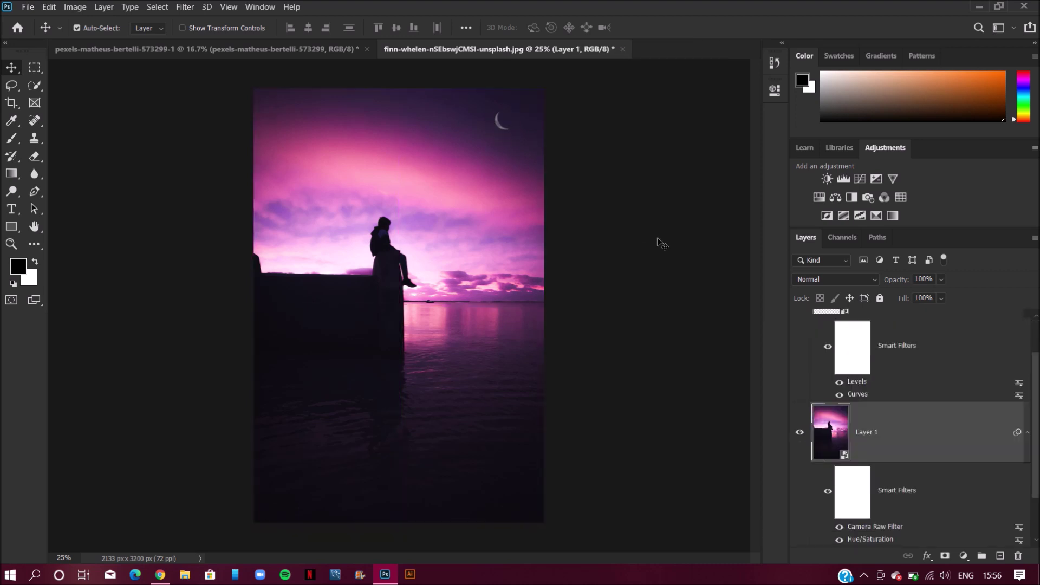
scroll(921, 386, up, 2)
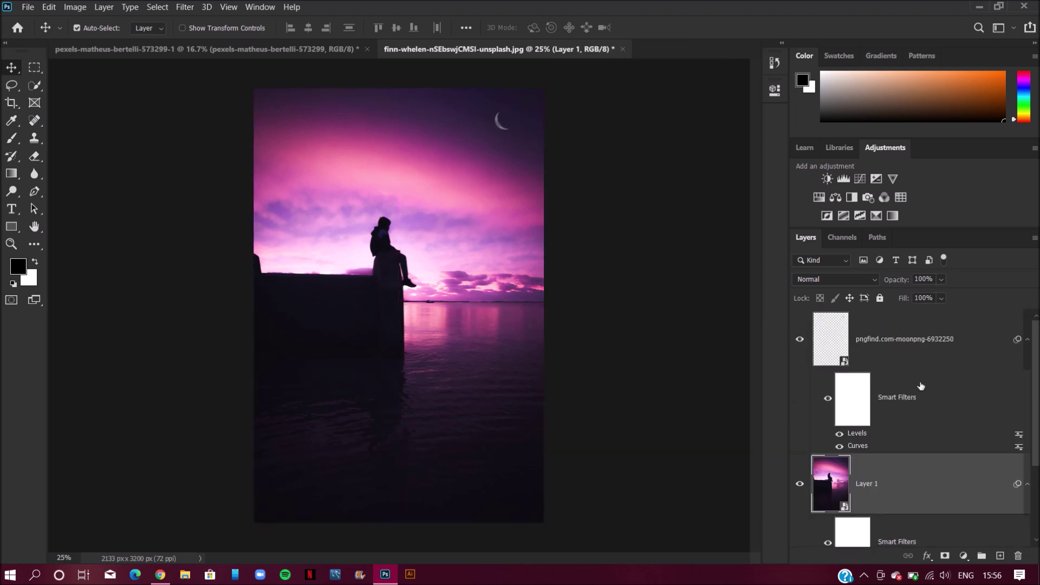
click(841, 349)
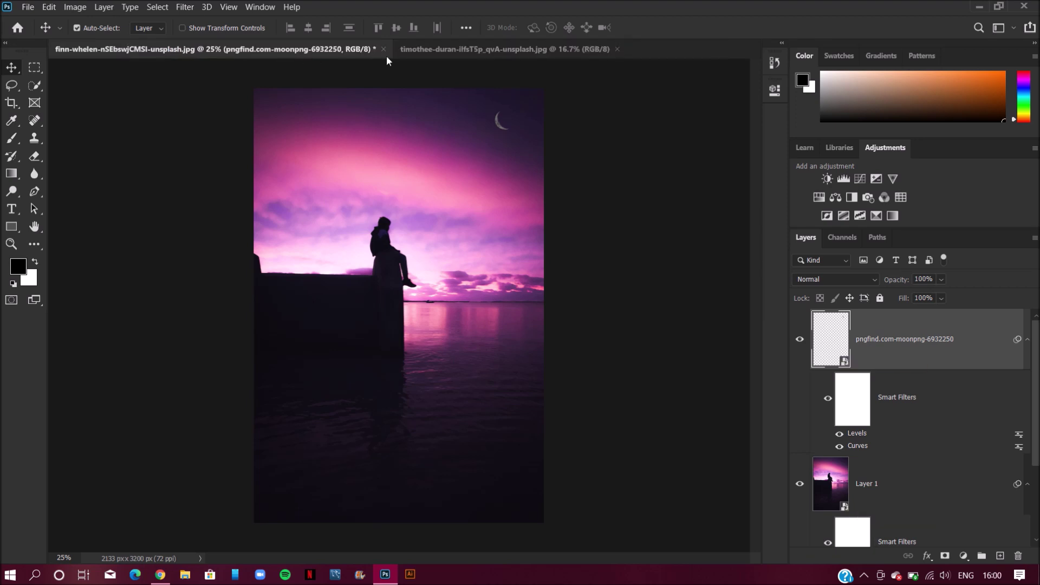
Step: In the starry night photo, make a rectangular selection across the upper sky
click(420, 54)
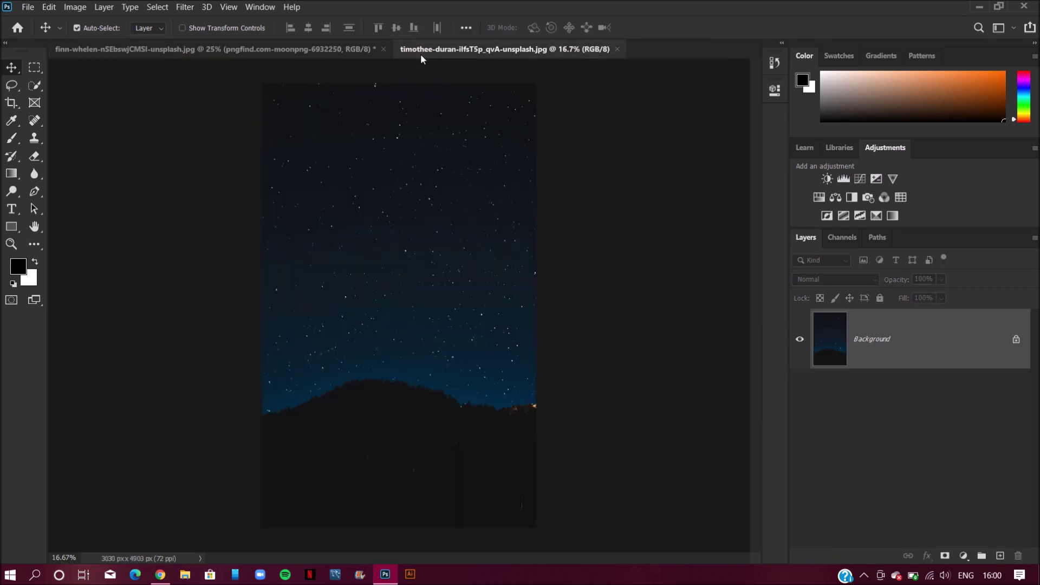
click(21, 102)
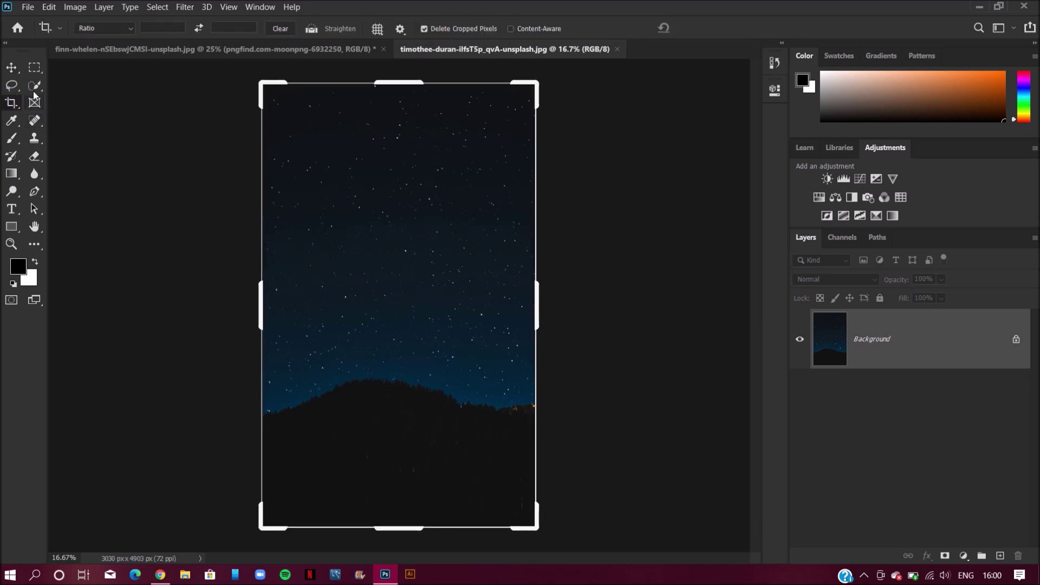
click(34, 86)
click(60, 84)
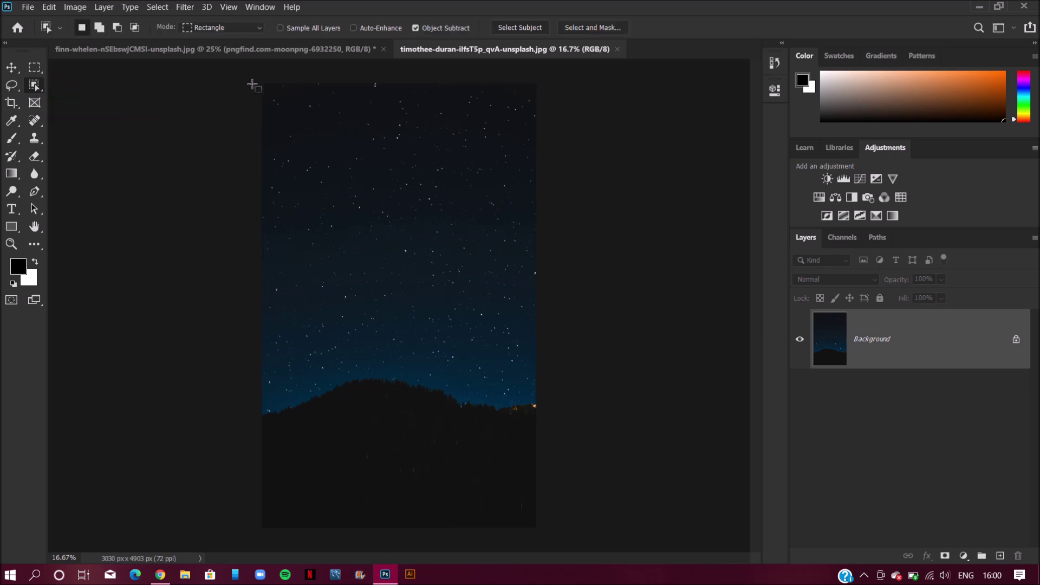
drag(259, 83, 541, 251)
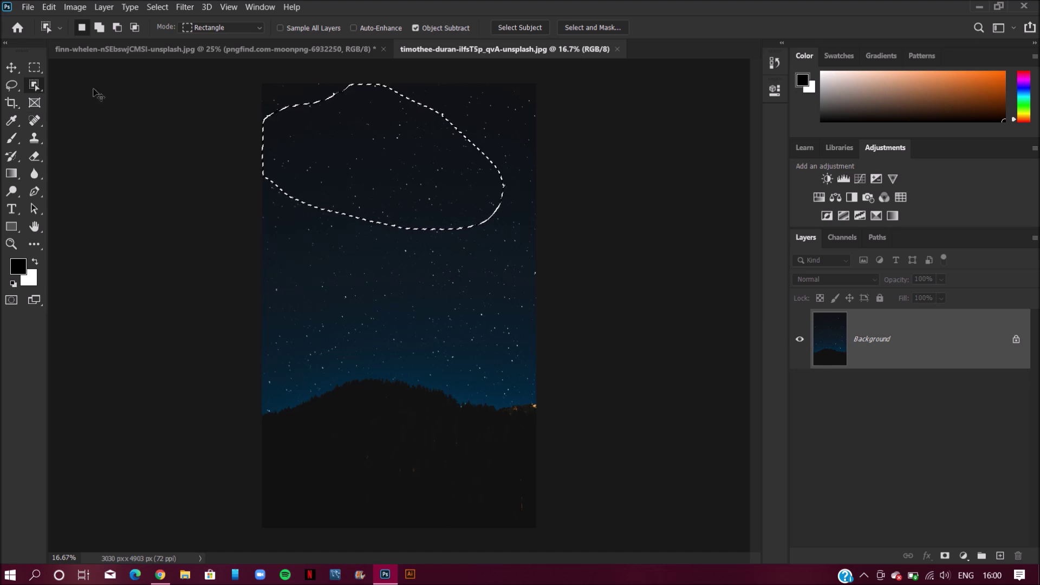
key(ctrl+d)
click(34, 67)
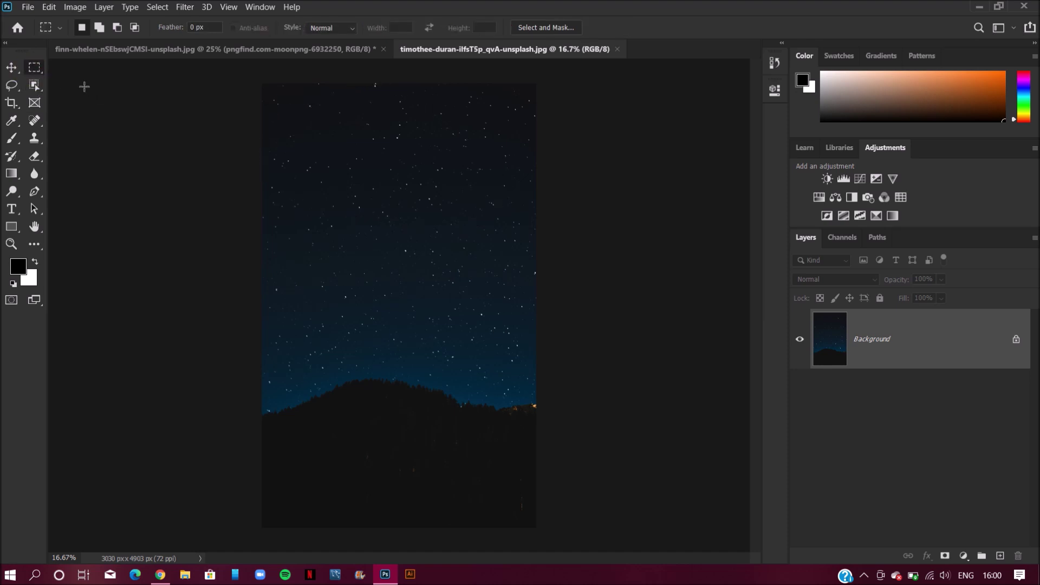
drag(257, 77, 537, 267)
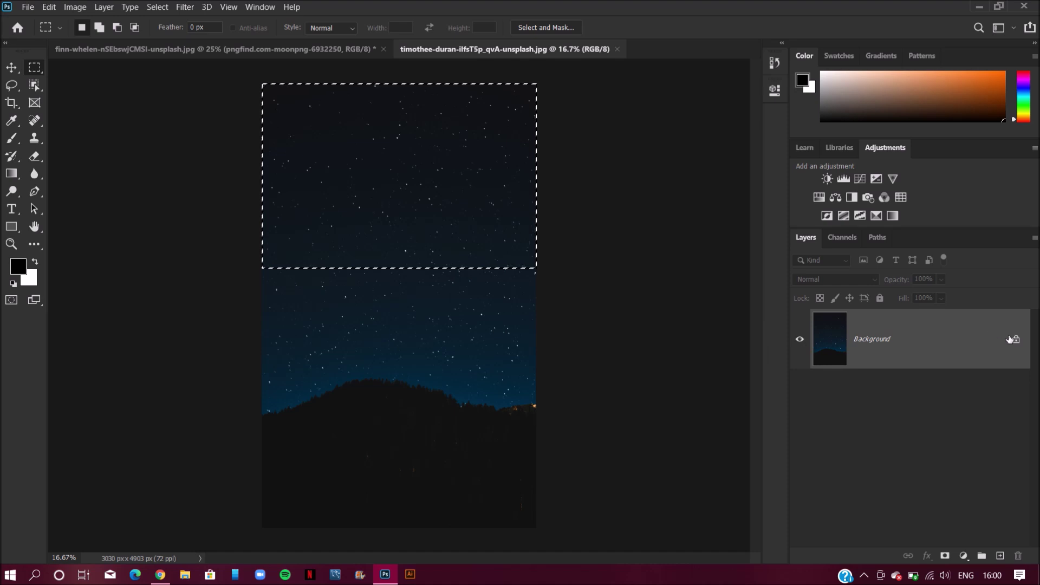
Step: Mask the starry photo to the selected sky and drag it into the sunset document
click(945, 555)
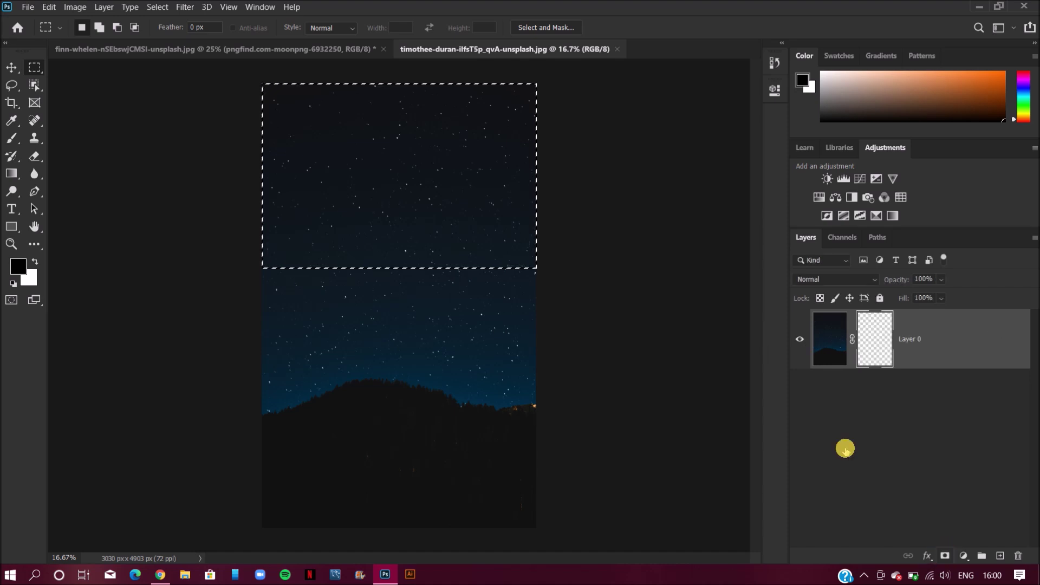
click(11, 67)
drag(377, 185, 486, 129)
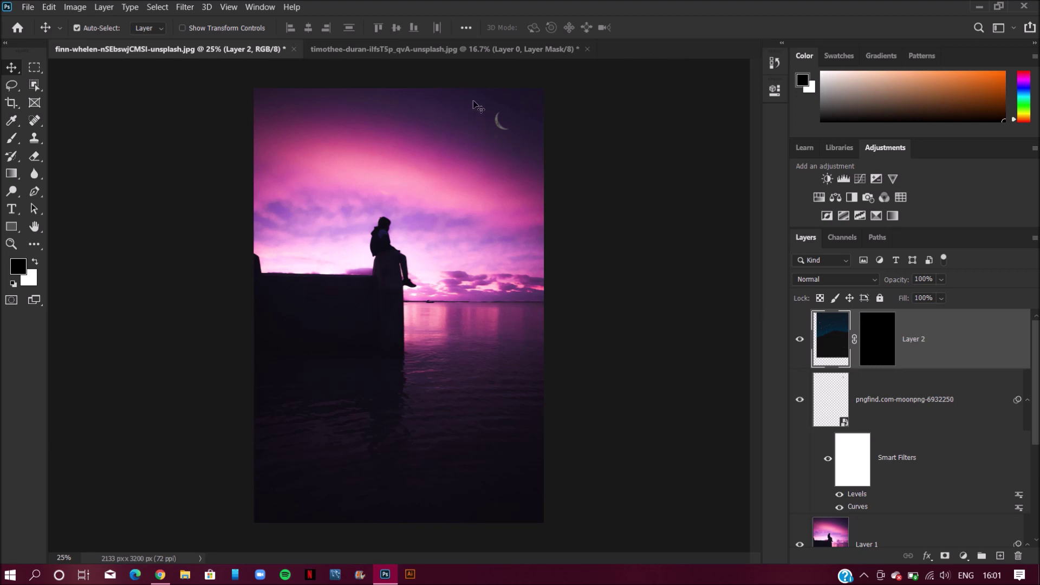
Step: Free-transform the starry layer, shrinking it to under a fifth of its size
key(ctrl+t)
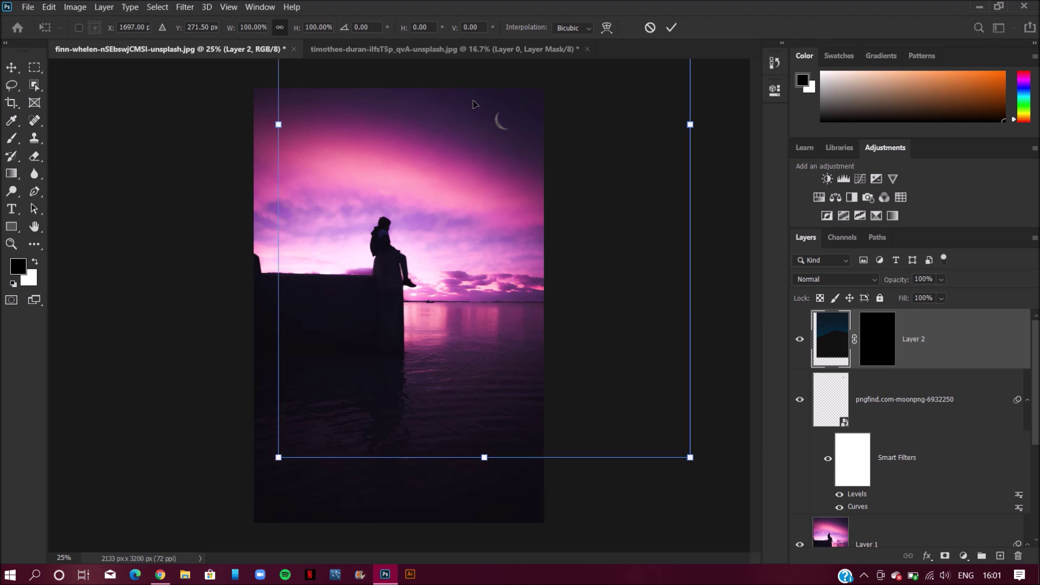
key(ctrl+minus)
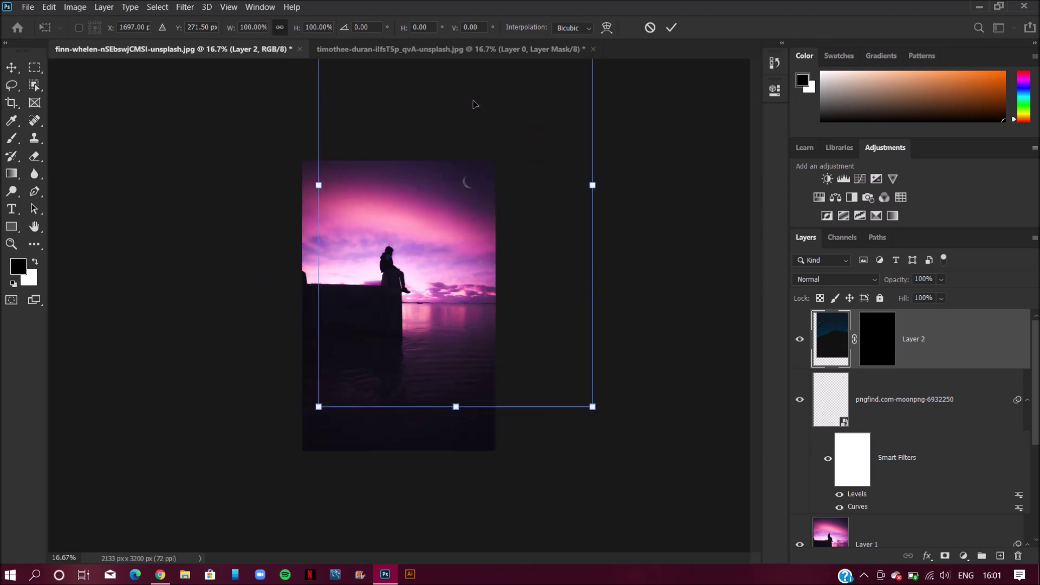
drag(592, 407, 464, 311)
drag(399, 158, 410, 411)
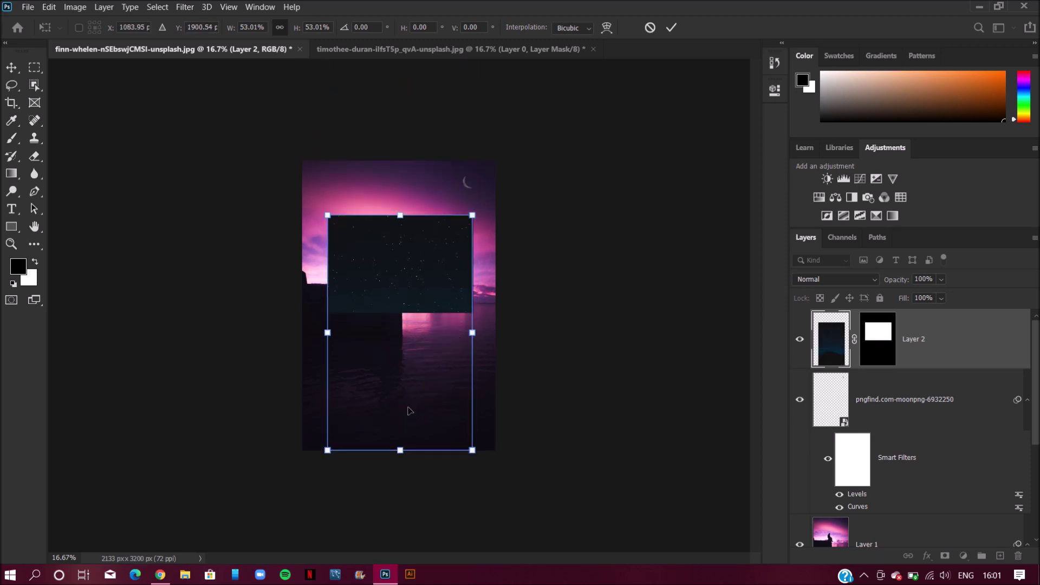
click(471, 449)
drag(471, 449, 355, 308)
Step: Position the starry patch at 21.27% flush with the top in the upper-right corner and commit
key(ctrl+plus)
key(ctrl+plus)
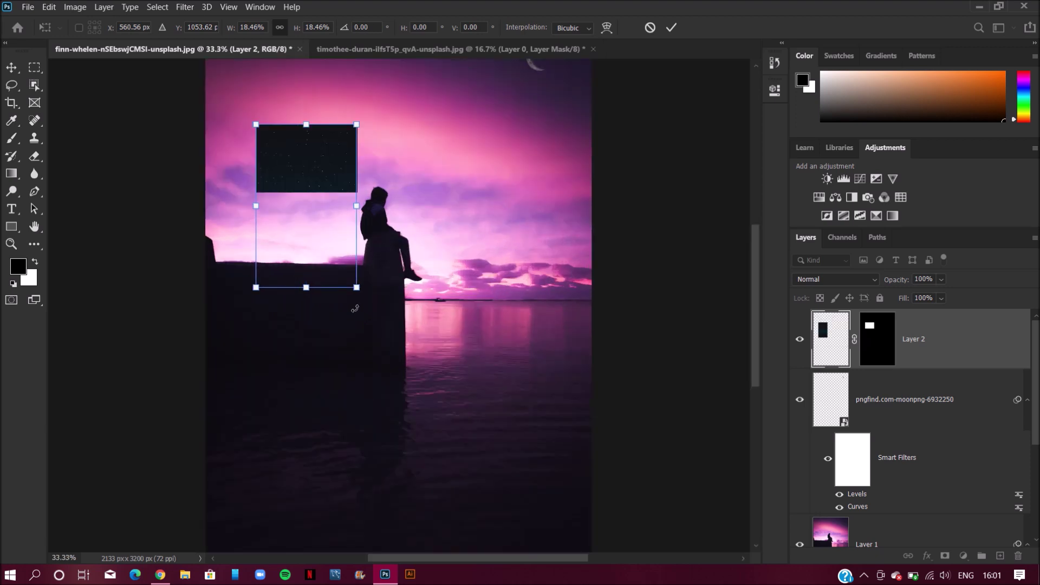
drag(753, 320, 754, 295)
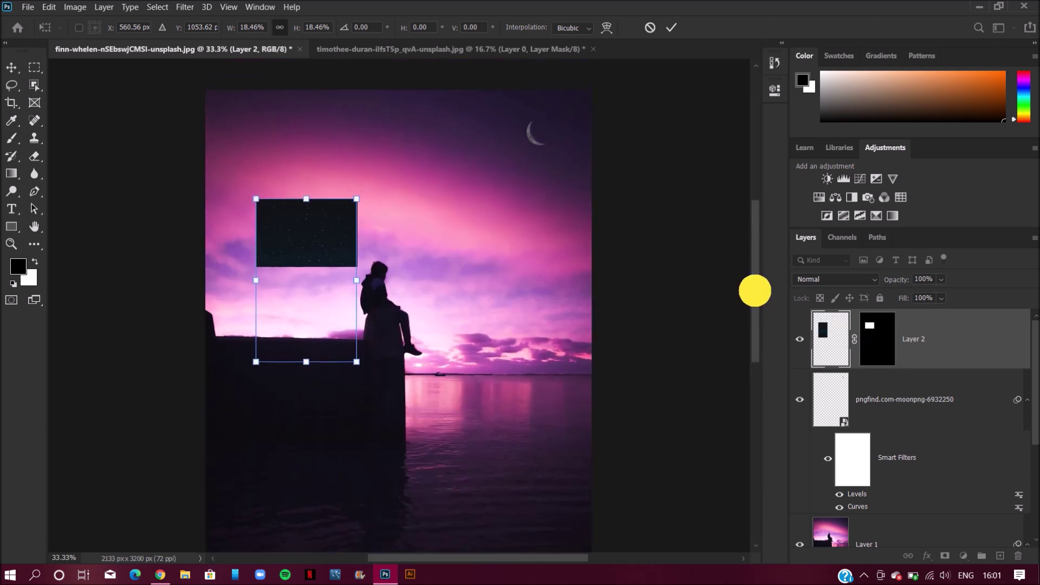
click(395, 216)
drag(395, 217, 543, 135)
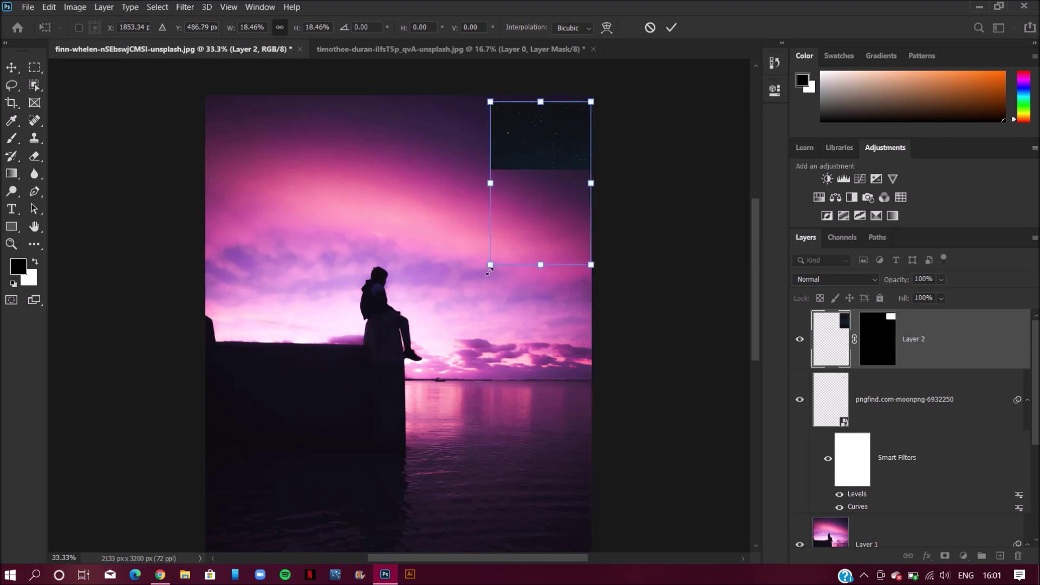
drag(490, 266, 471, 286)
drag(526, 225, 523, 219)
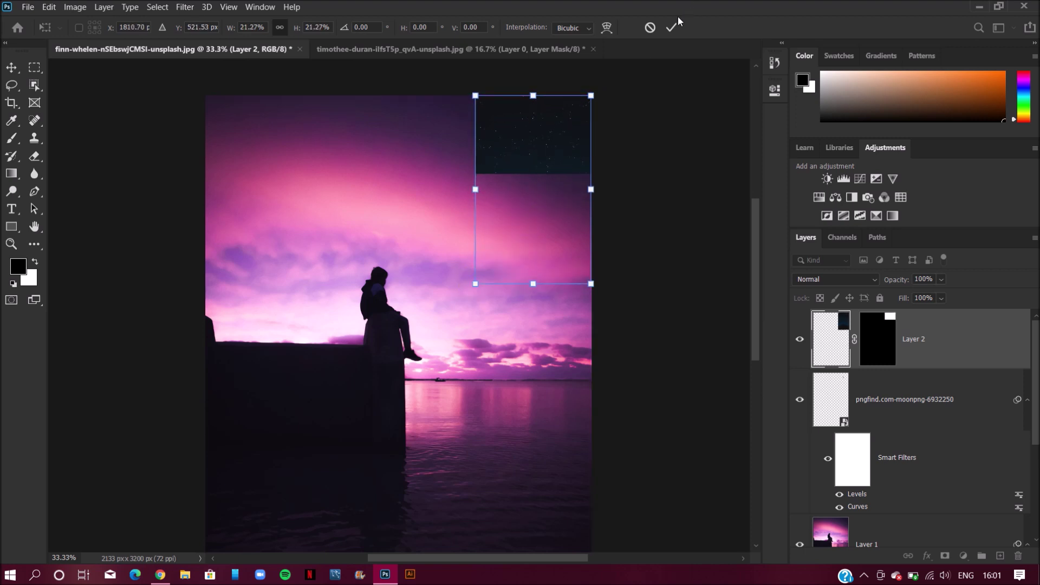
click(671, 27)
drag(827, 304, 814, 278)
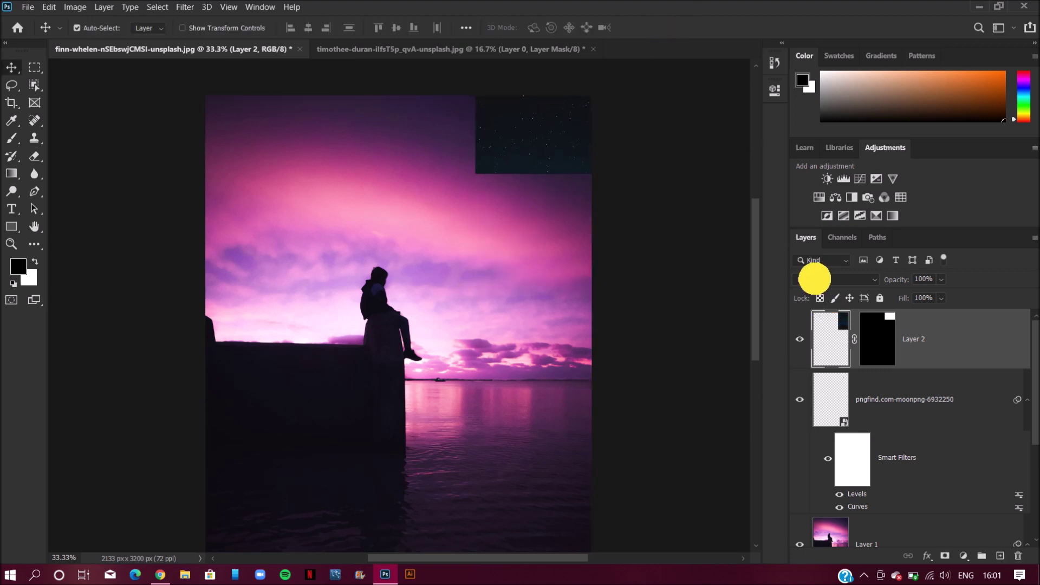
Step: Set Layer 2's blend mode to Lighten with opacity at 100%
click(813, 278)
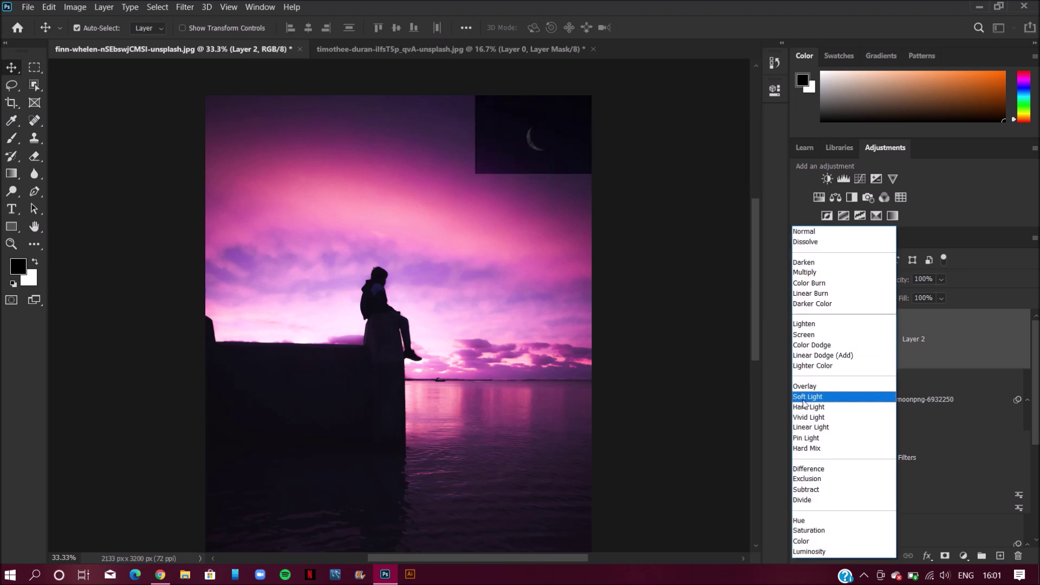
click(802, 328)
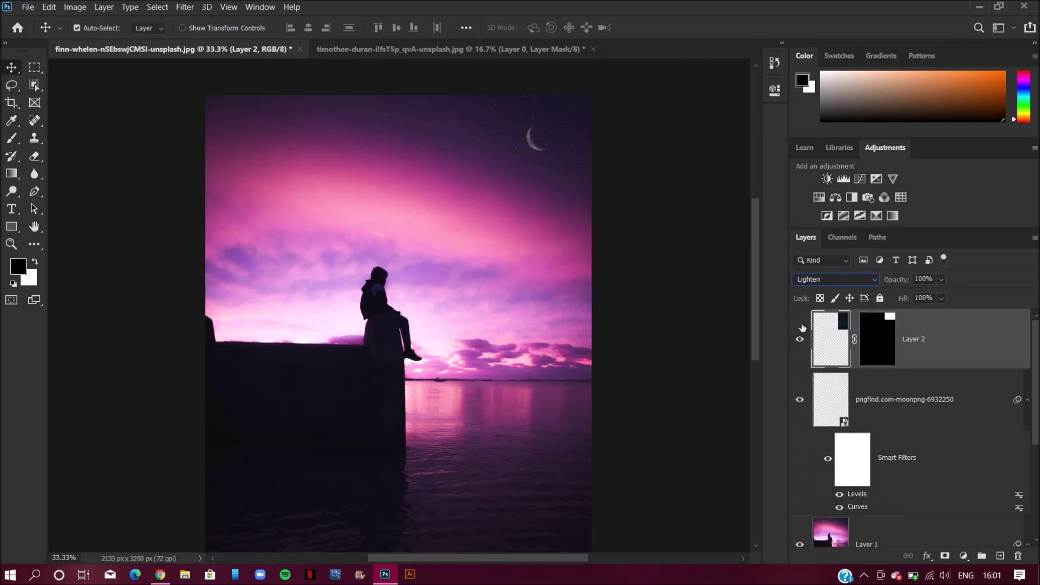
drag(900, 280, 889, 280)
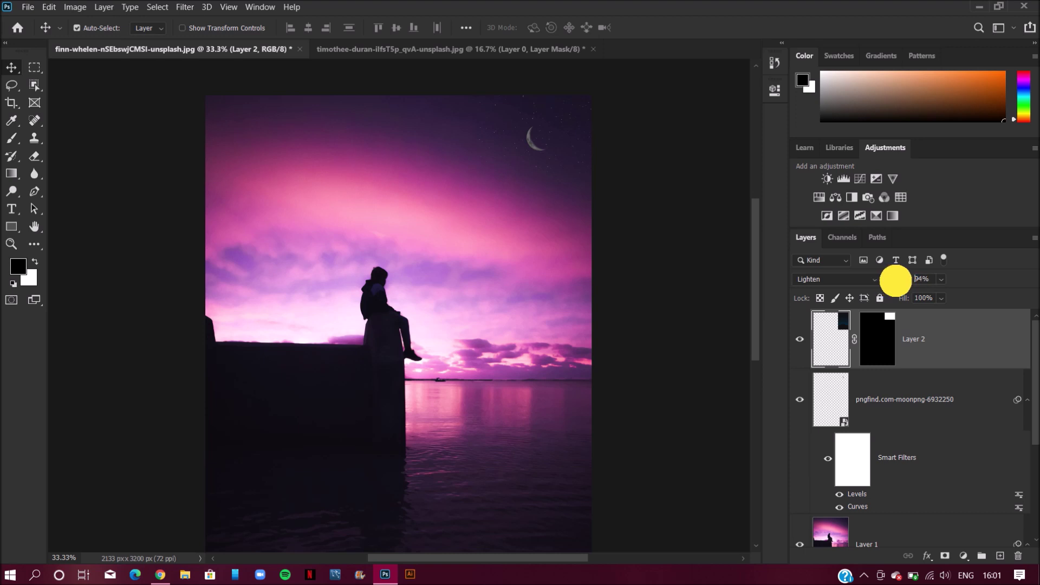
click(915, 280)
text(100)
key(Return)
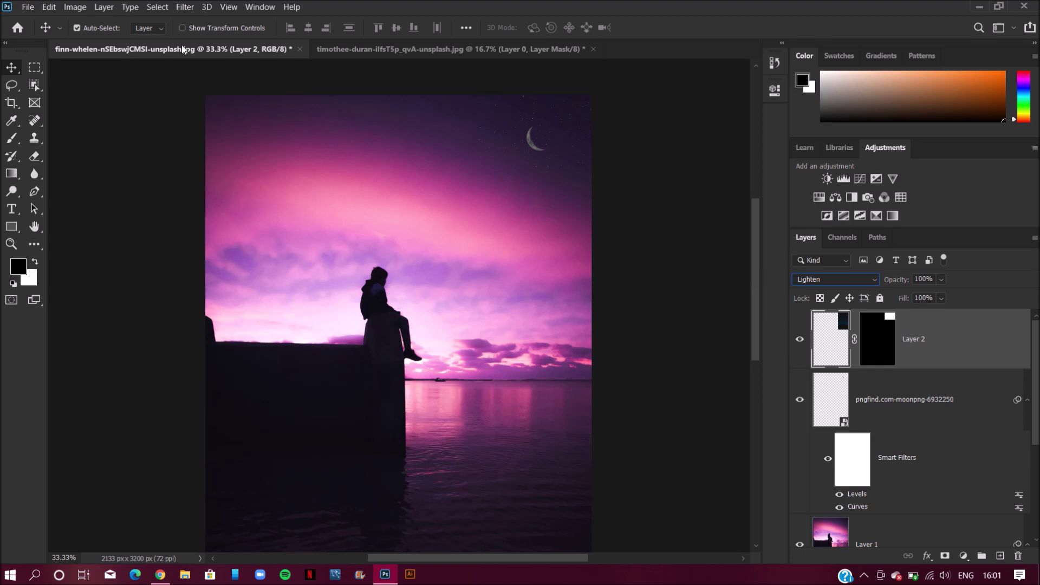
Step: Raise the starry patch's brightness to 37 with Brightness/Contrast
click(79, 9)
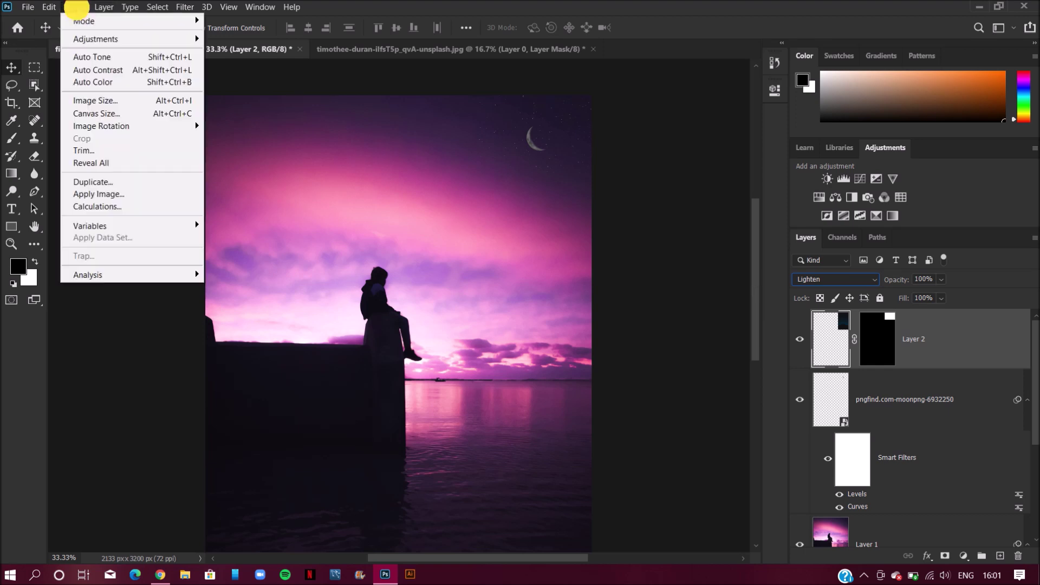
mouse_move(82, 38)
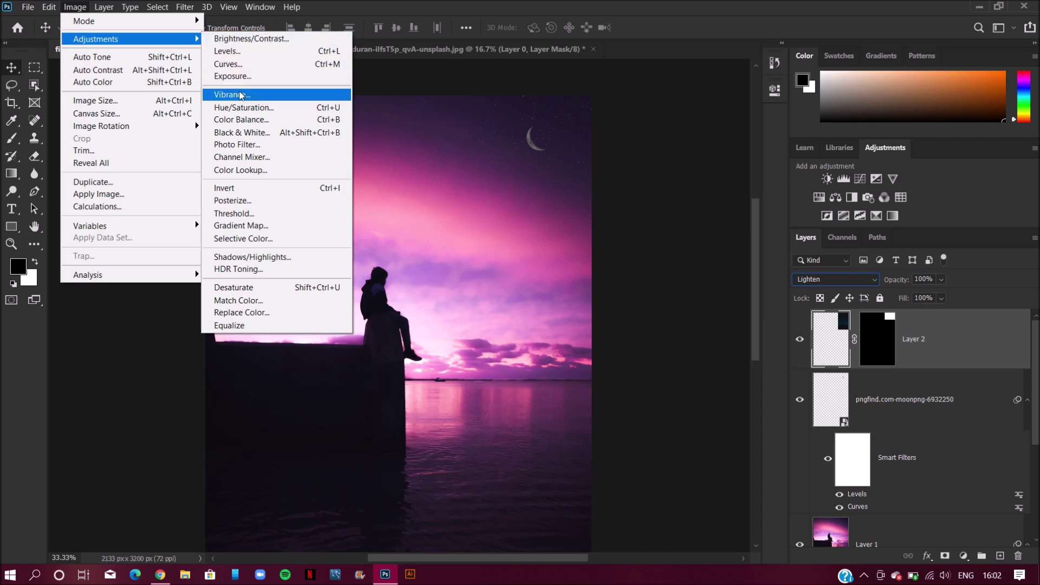
click(257, 40)
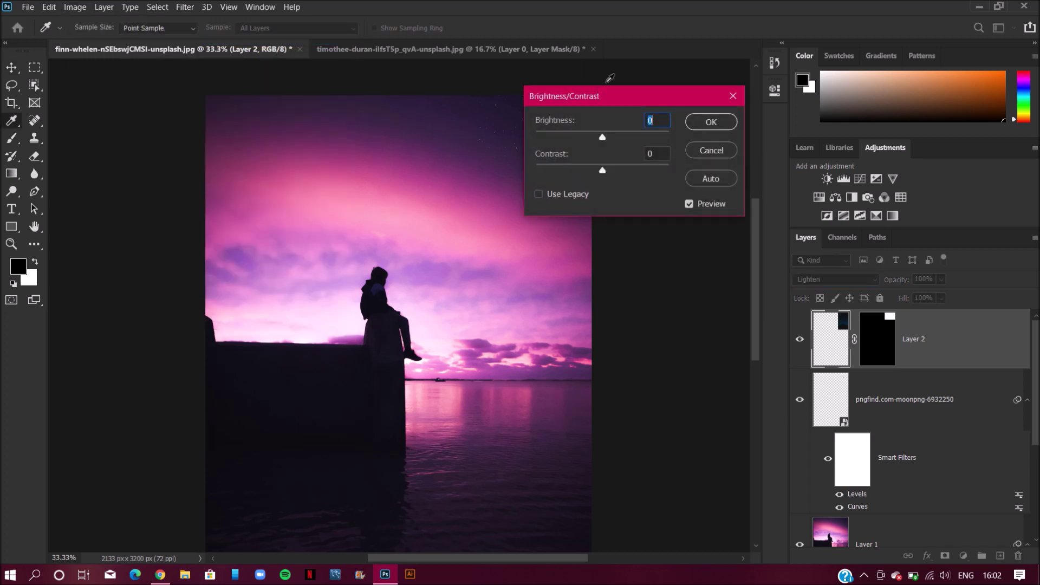
drag(606, 99, 581, 184)
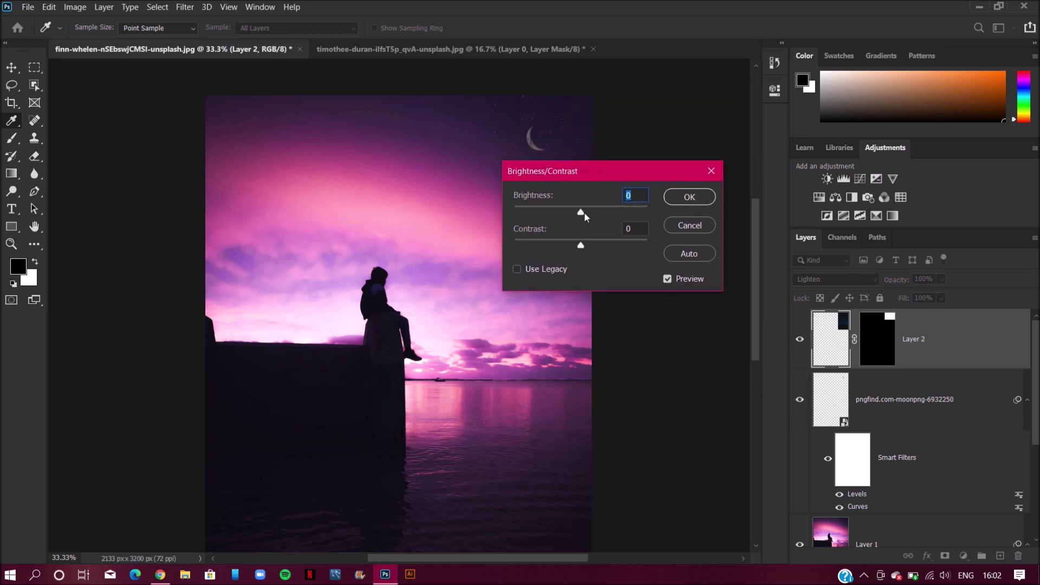
drag(583, 212, 603, 246)
click(689, 208)
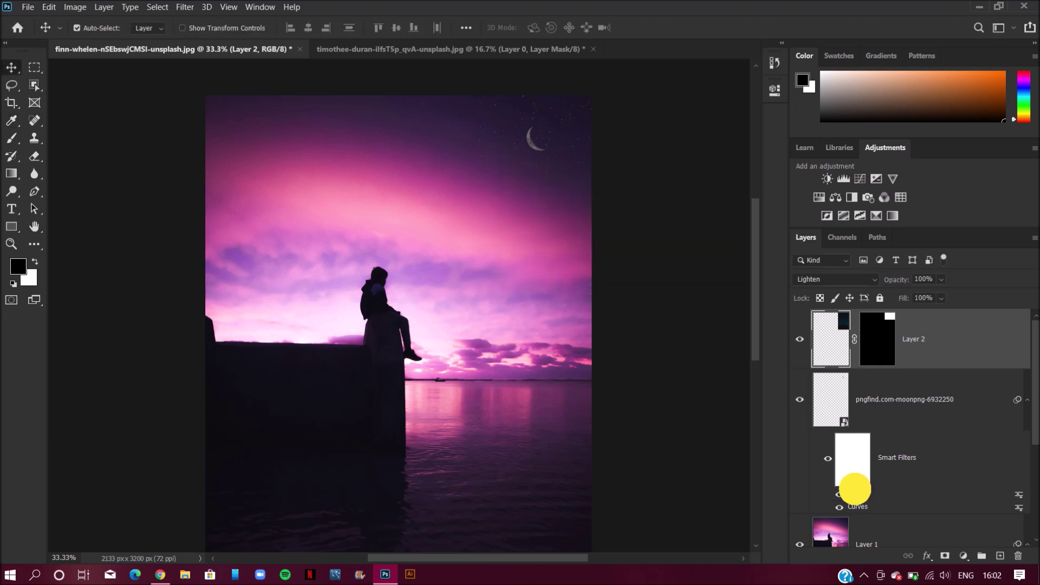
Step: Lift the output black level of the moon's Levels smart filter to 16
double_click(855, 493)
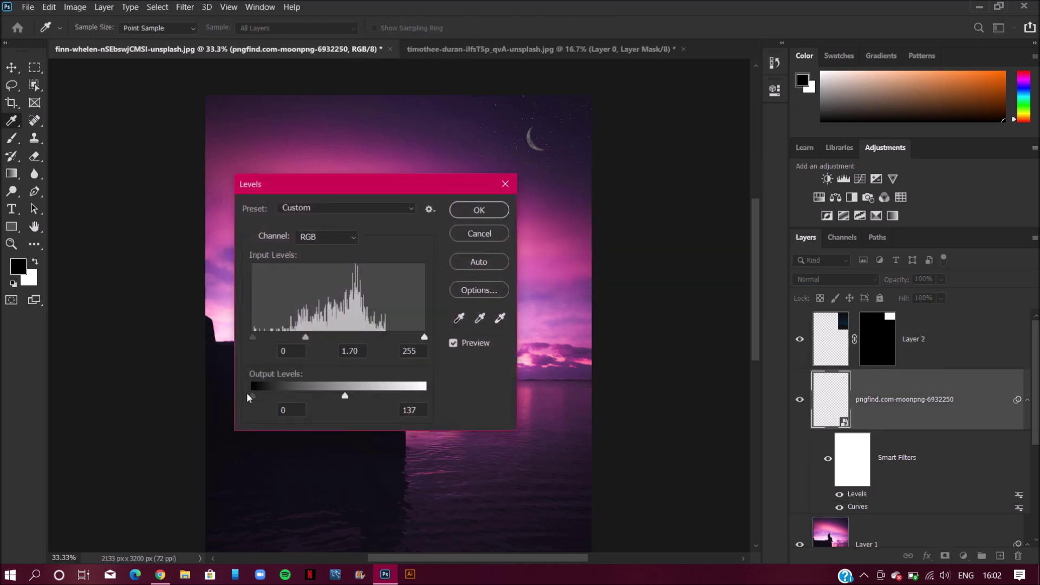
drag(250, 395, 263, 399)
click(468, 215)
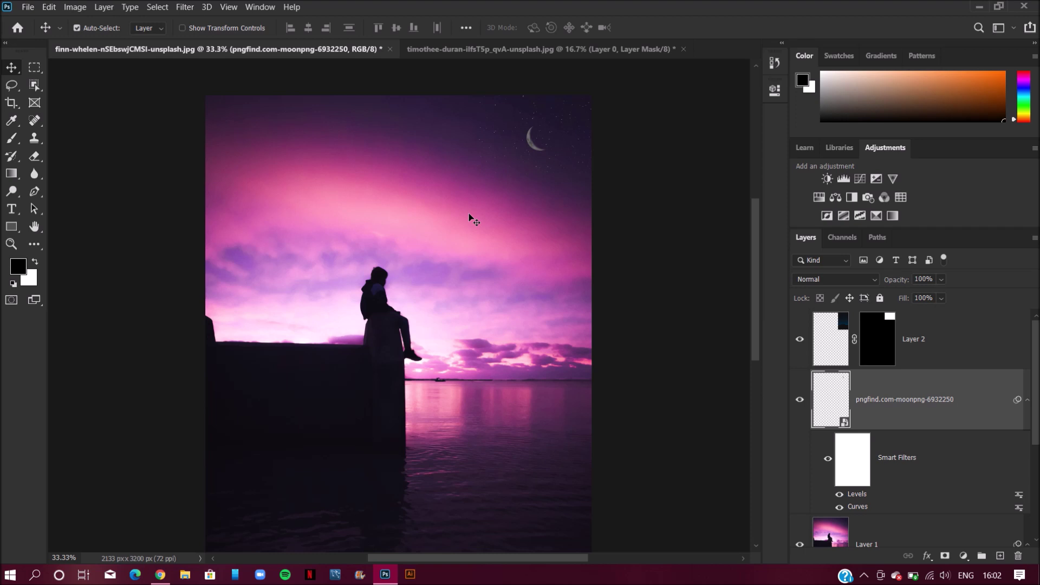